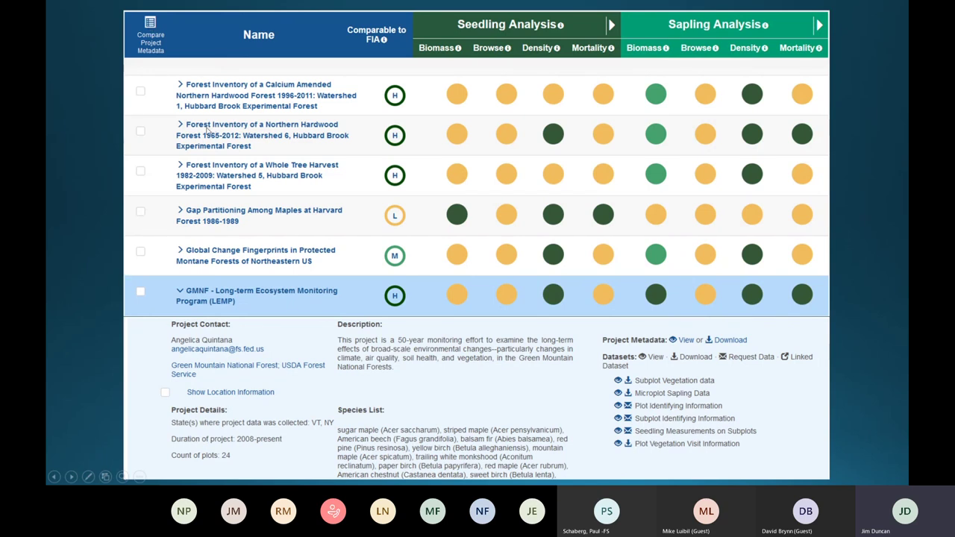
pyautogui.press('Right')
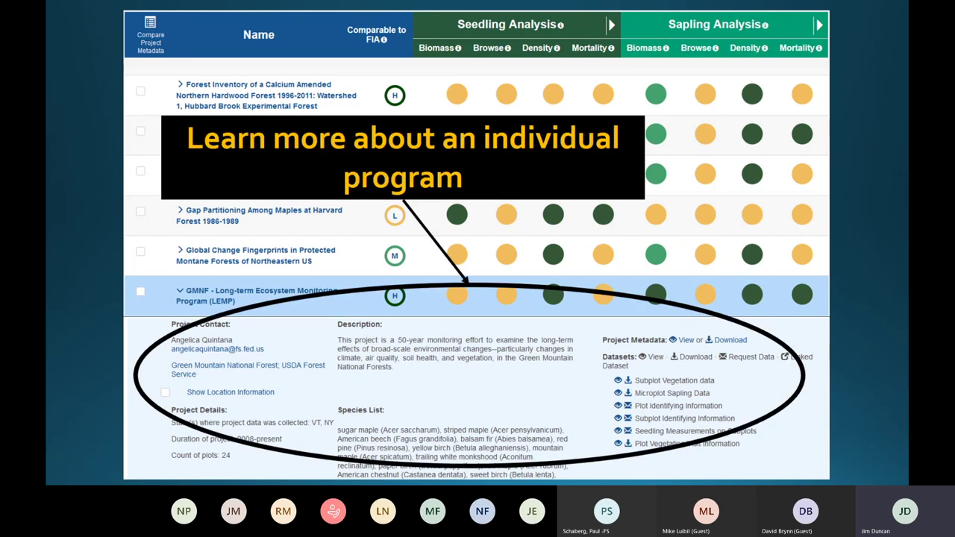
pyautogui.press('Right')
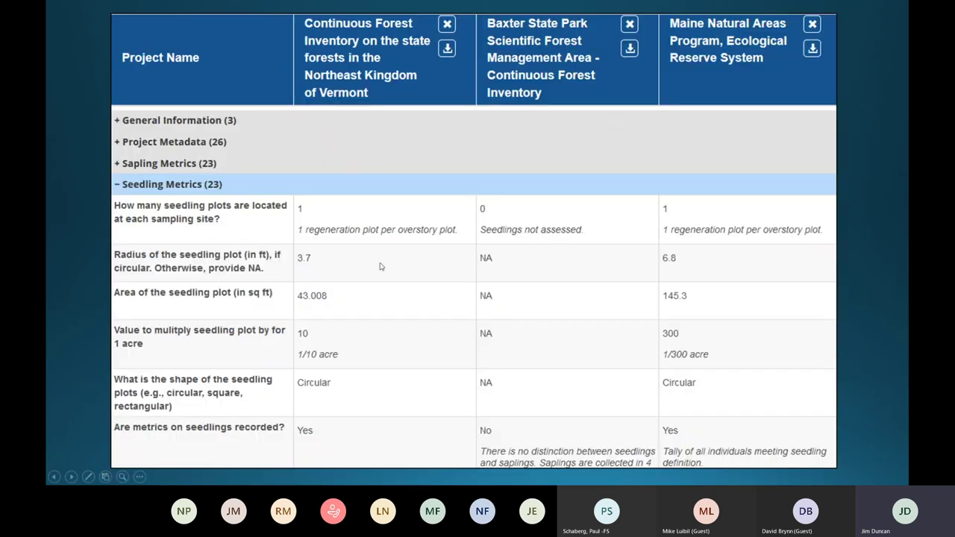
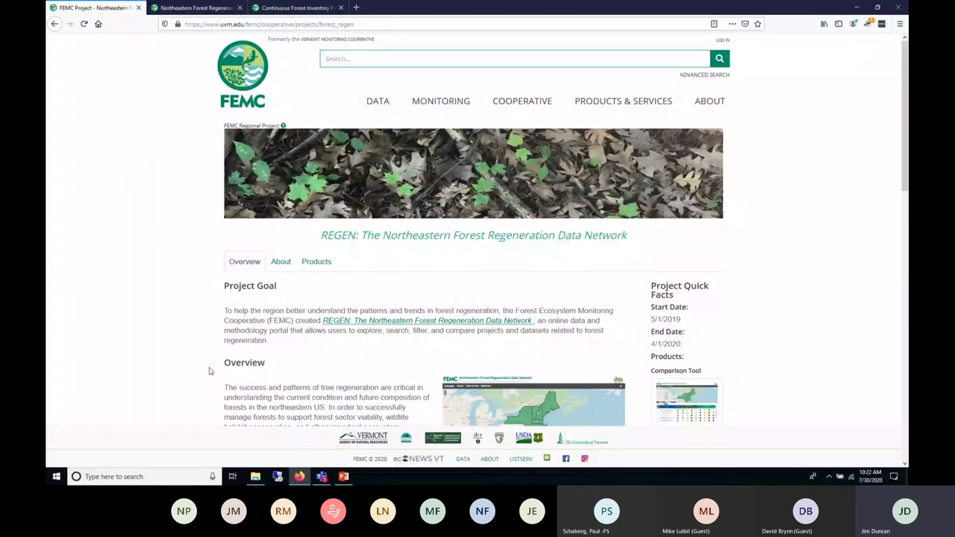
# Step: Look through the REGEN project page, covering its goal, overview, personnel and project products
pyautogui.scroll(-3, 209, 371)
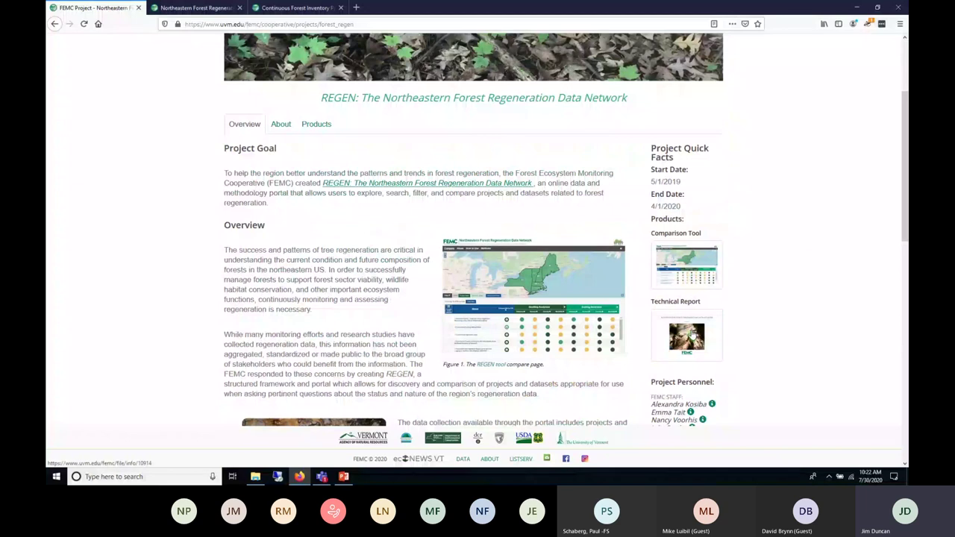
pyautogui.scroll(-3, 693, 333)
pyautogui.scroll(-1, 693, 333)
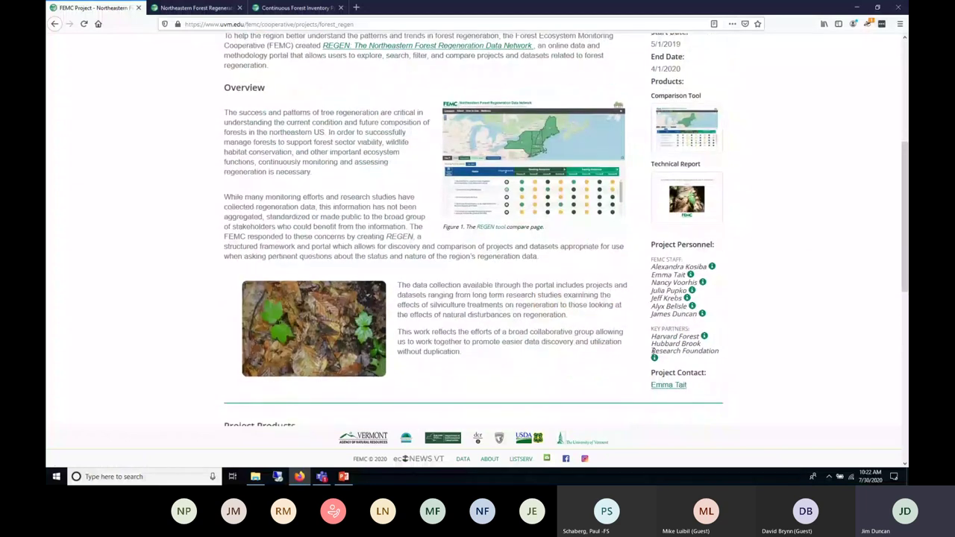
pyautogui.scroll(-1, 606, 338)
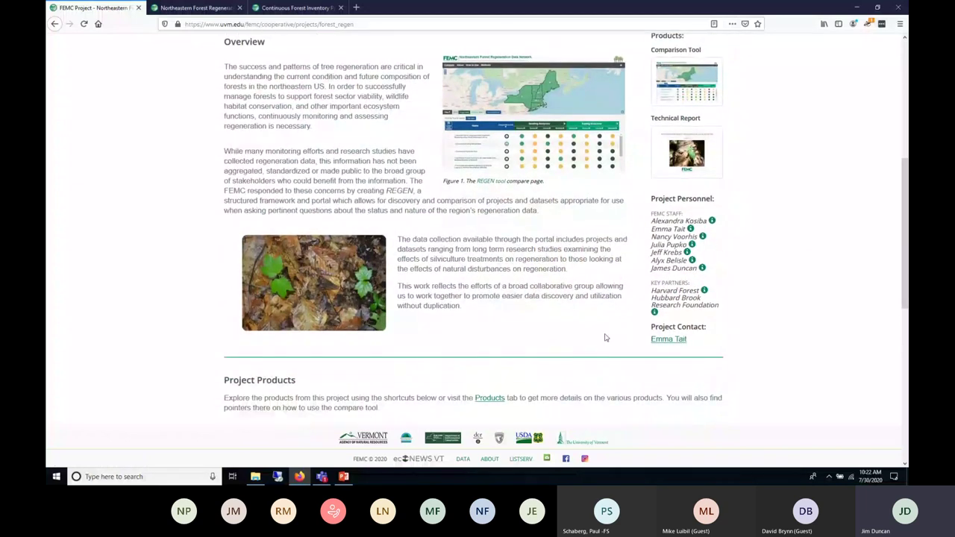
pyautogui.scroll(-3, 607, 338)
pyautogui.scroll(4, 606, 339)
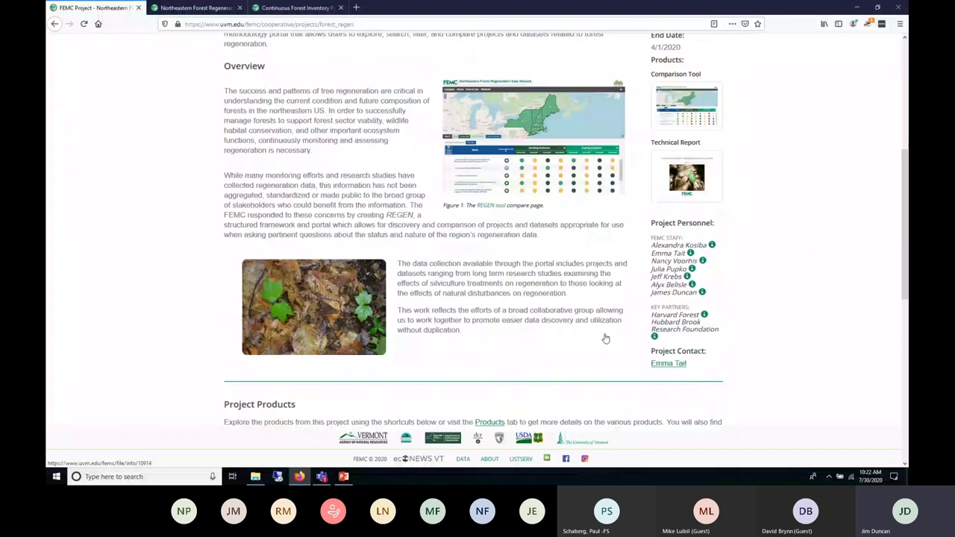
pyautogui.scroll(5, 606, 338)
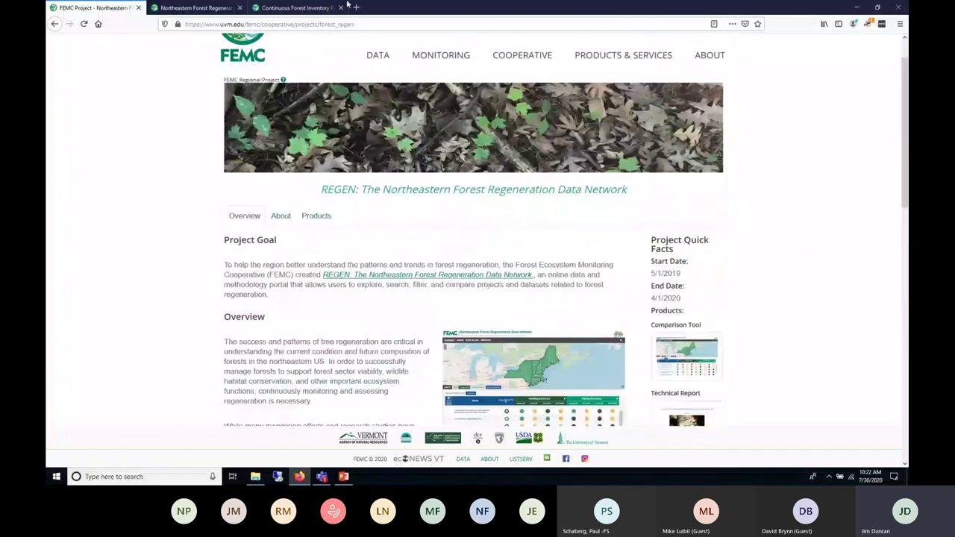
# Step: Switch to the open Northeastern Forest Regeneration Data Network tool and read its welcome information and project analysis key
pyautogui.click(193, 9)
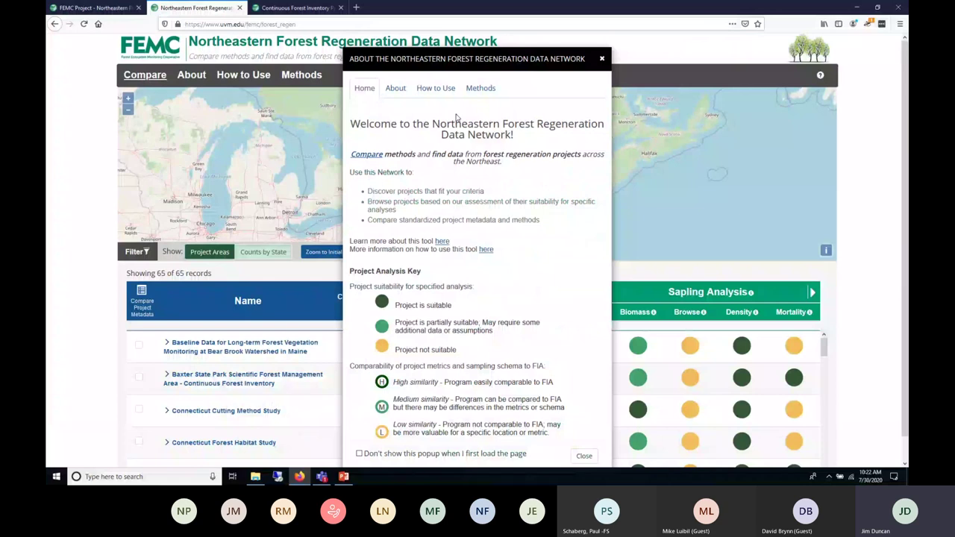
pyautogui.scroll(-1, 437, 139)
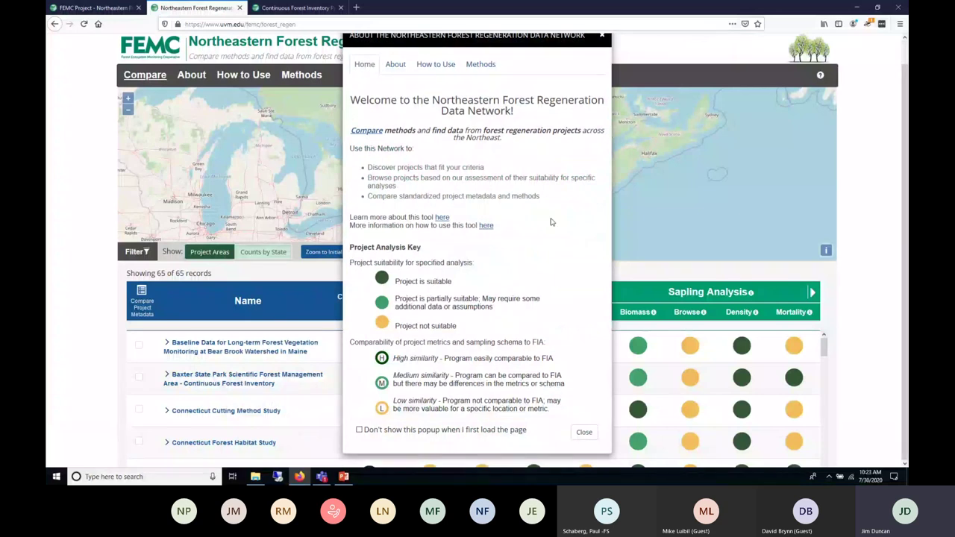
pyautogui.scroll(1, 468, 196)
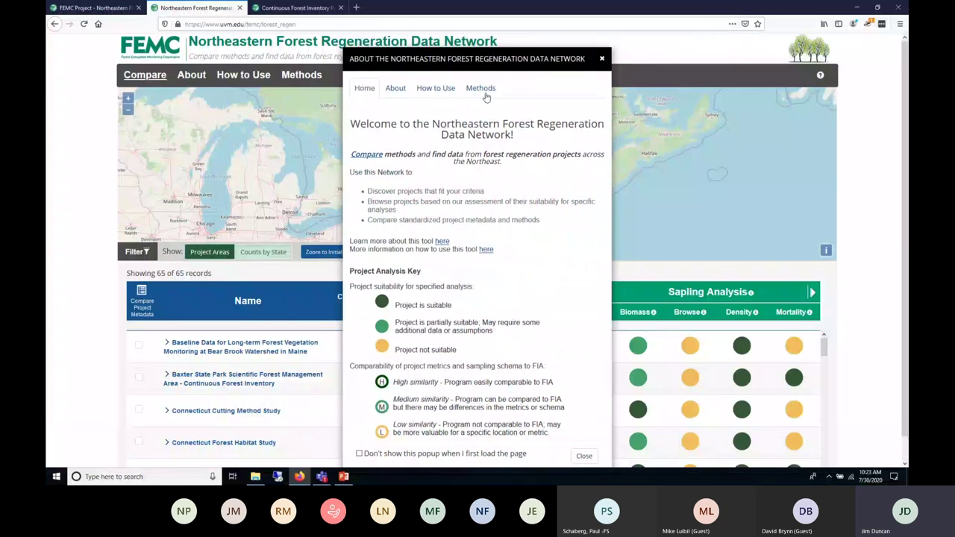
# Step: Read the Methods and How to Use information in the welcome popup, and close the popup
pyautogui.click(484, 91)
pyautogui.scroll(-3, 514, 270)
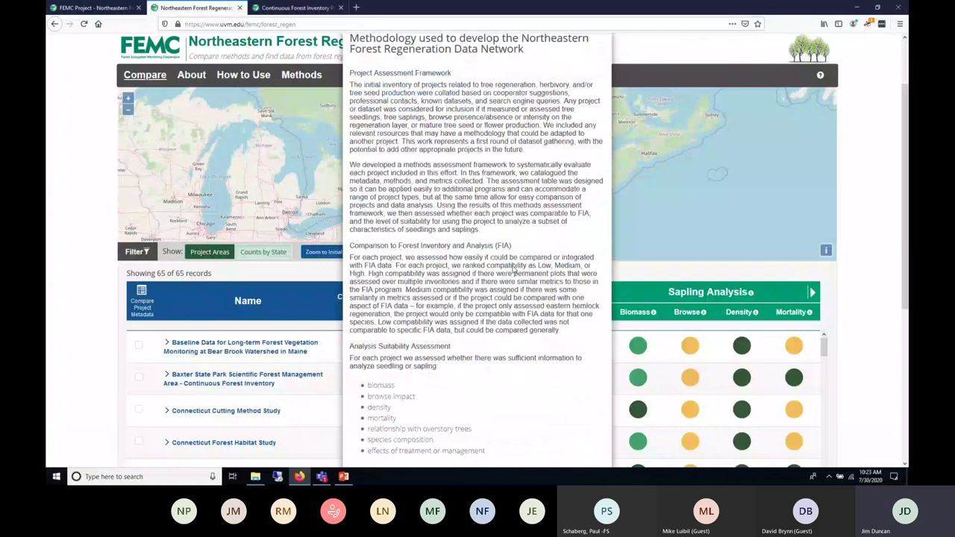
pyautogui.scroll(-5, 514, 270)
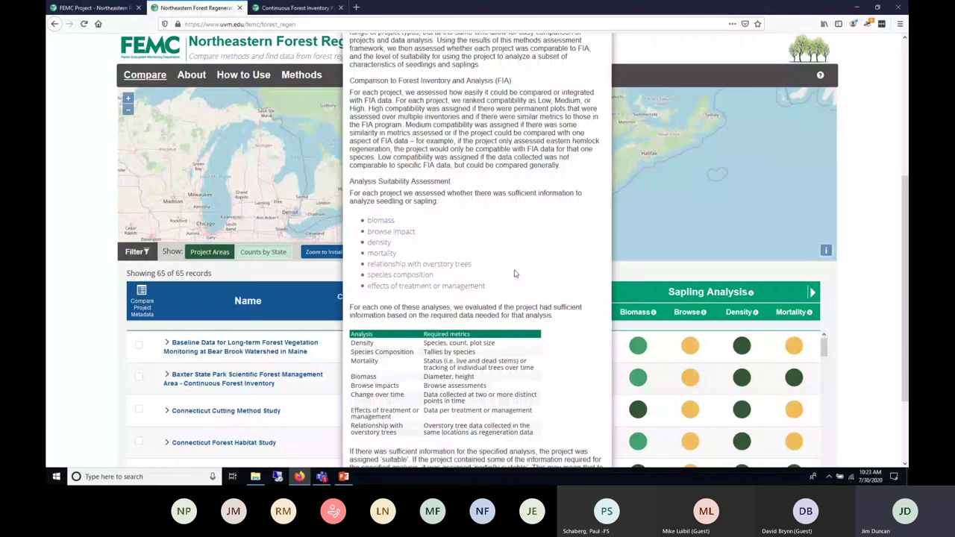
pyautogui.scroll(8, 514, 274)
pyautogui.click(435, 88)
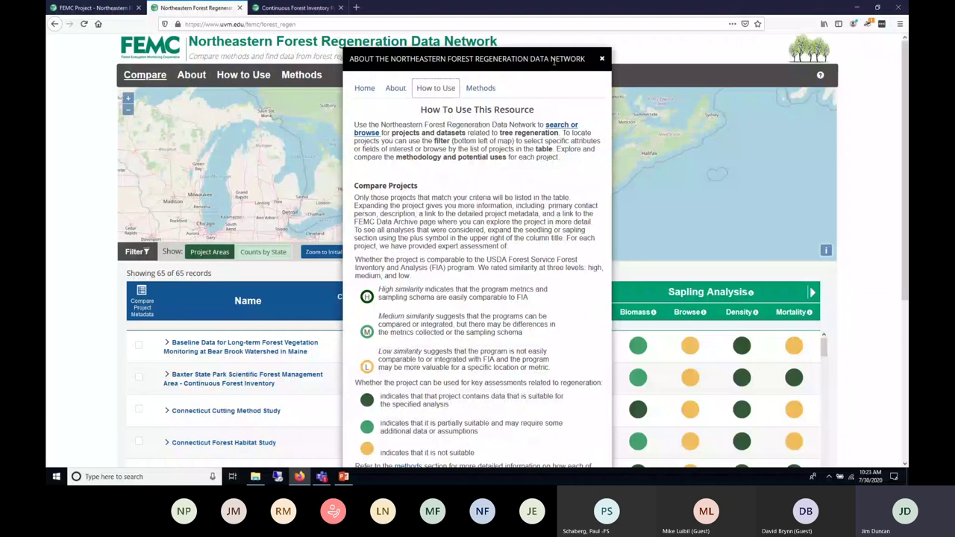
pyautogui.click(603, 60)
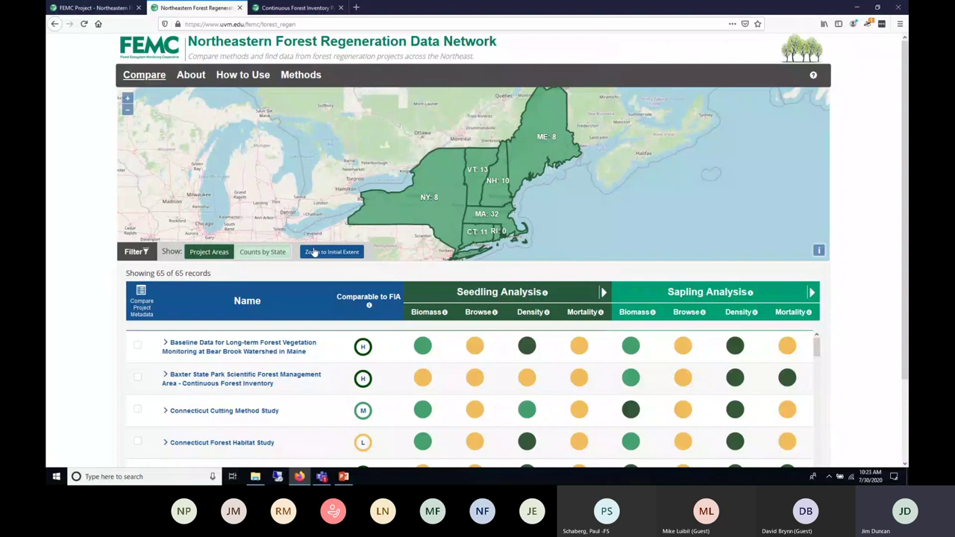
# Step: Show the individual project areas on the map, and return the map to counts by state
pyautogui.click(224, 255)
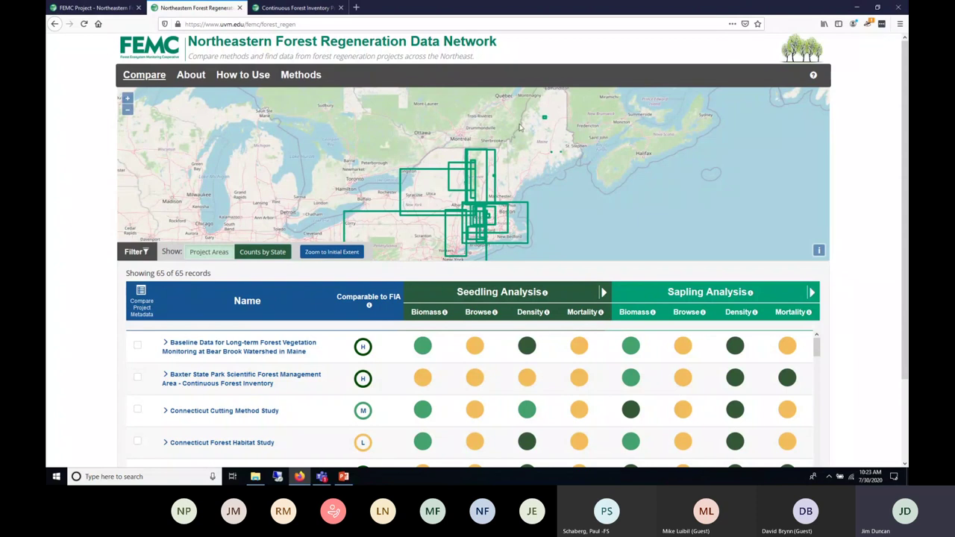
pyautogui.click(273, 255)
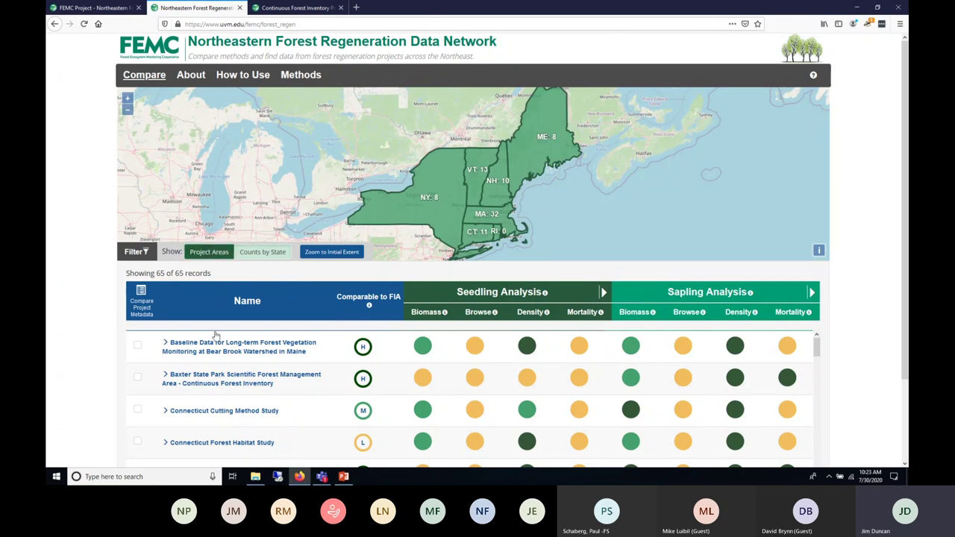
# Step: Browse the project table and view the full set of Seedling Analysis and Sapling Analysis columns, collapsing each again
pyautogui.scroll(-2, 217, 337)
pyautogui.scroll(-8, 216, 337)
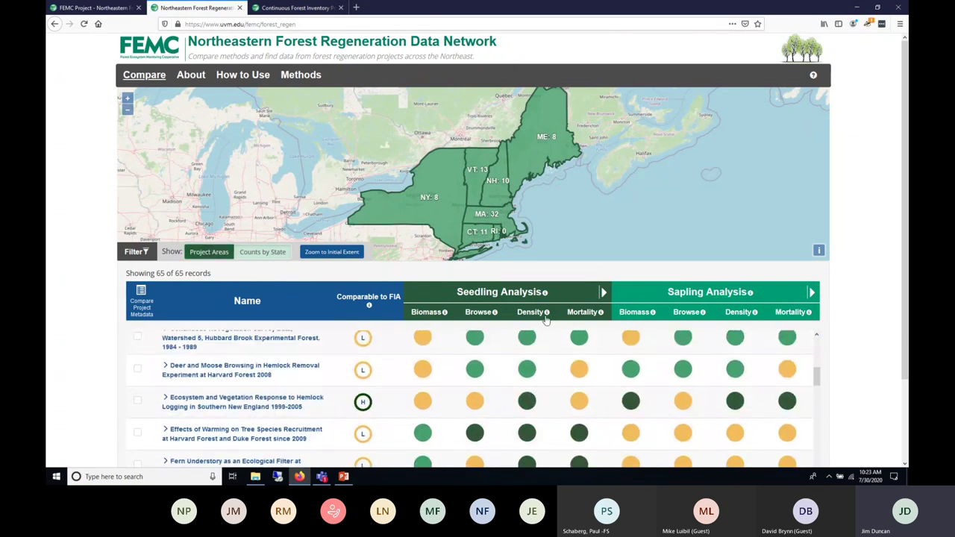
pyautogui.click(604, 292)
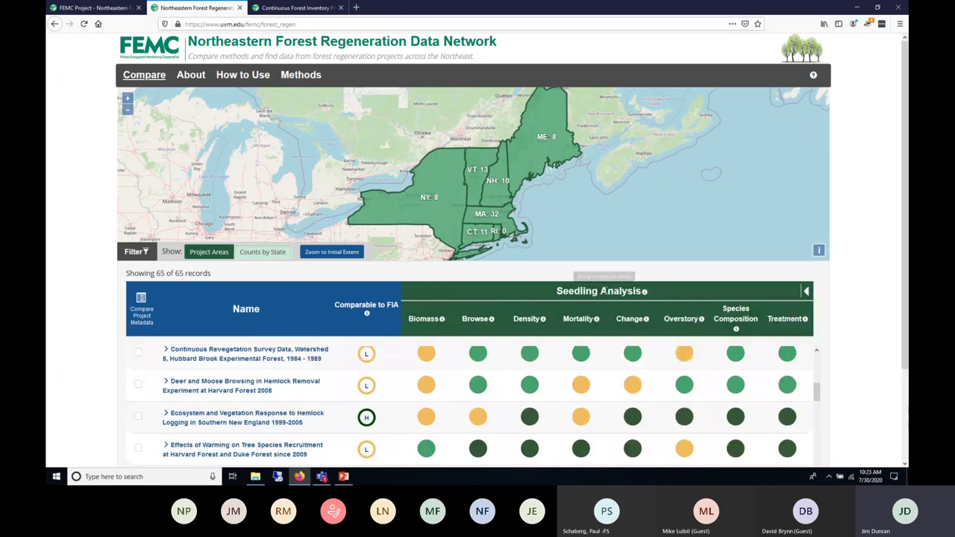
pyautogui.click(807, 293)
pyautogui.click(807, 293)
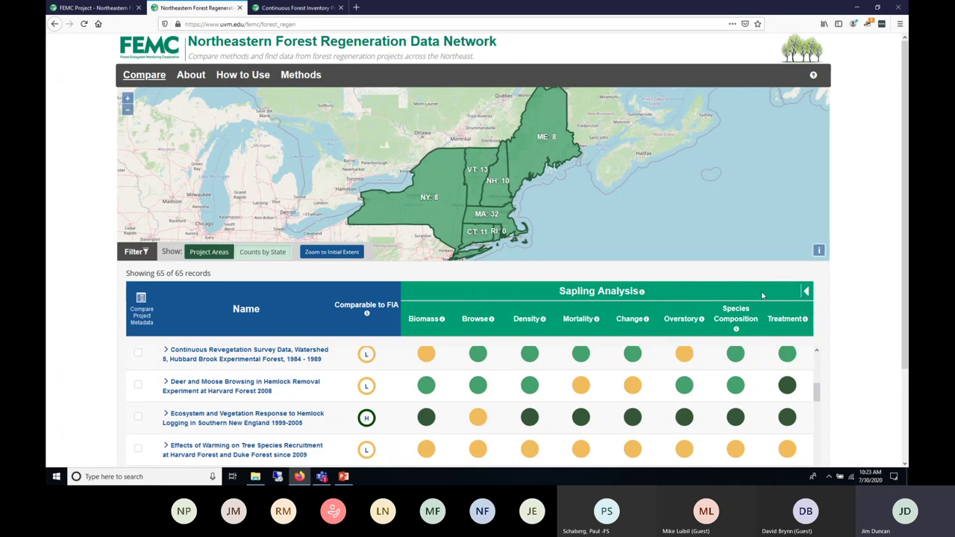
pyautogui.click(808, 293)
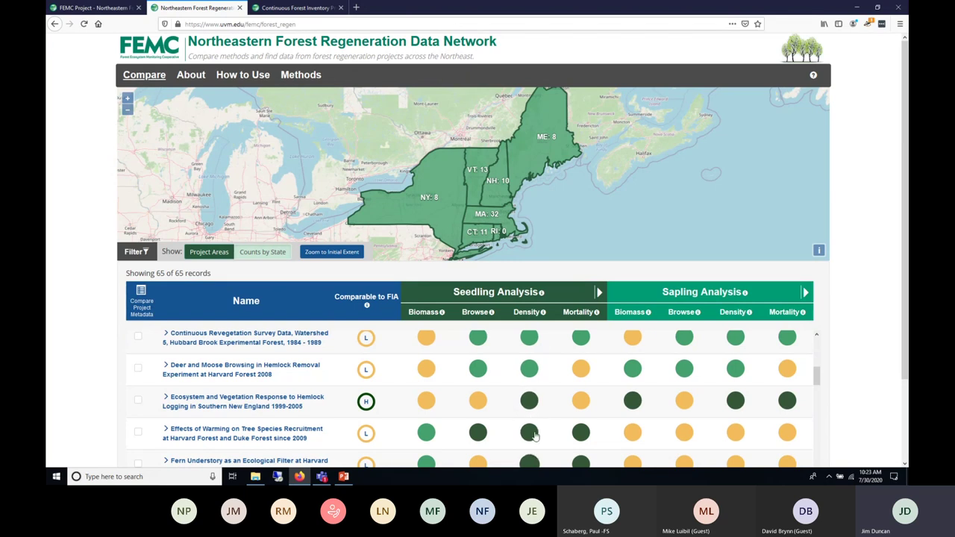
# Step: Sort the project table by Seedling Analysis density so that the suitable projects come first
pyautogui.click(528, 312)
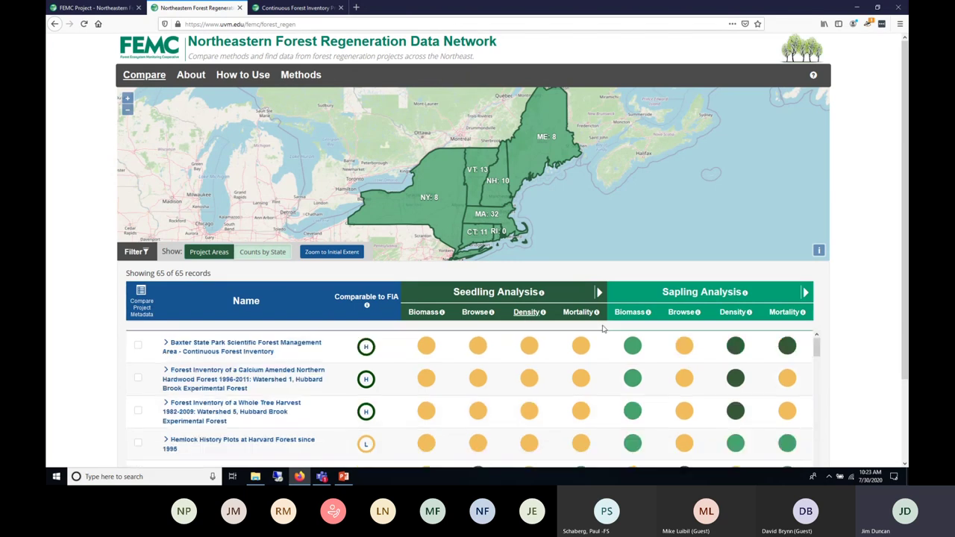
pyautogui.click(534, 315)
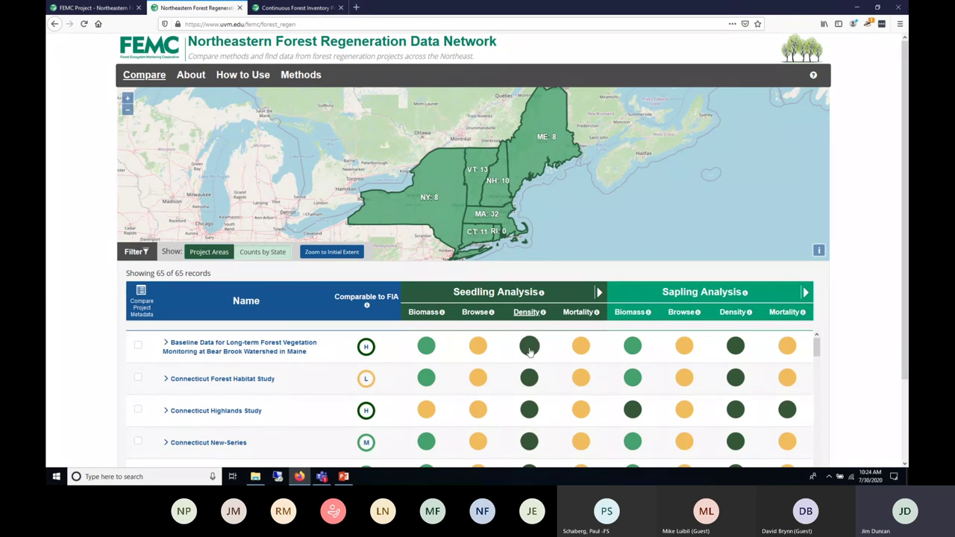
# Step: Check the seedling density and seedling mortality assessment details for the Bear Brook Watershed baseline project
pyautogui.click(529, 350)
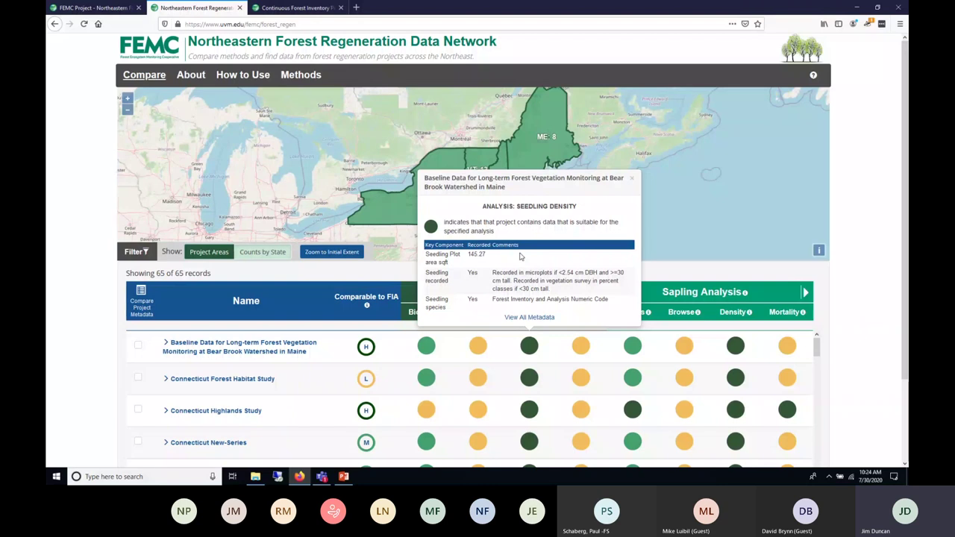
pyautogui.click(631, 180)
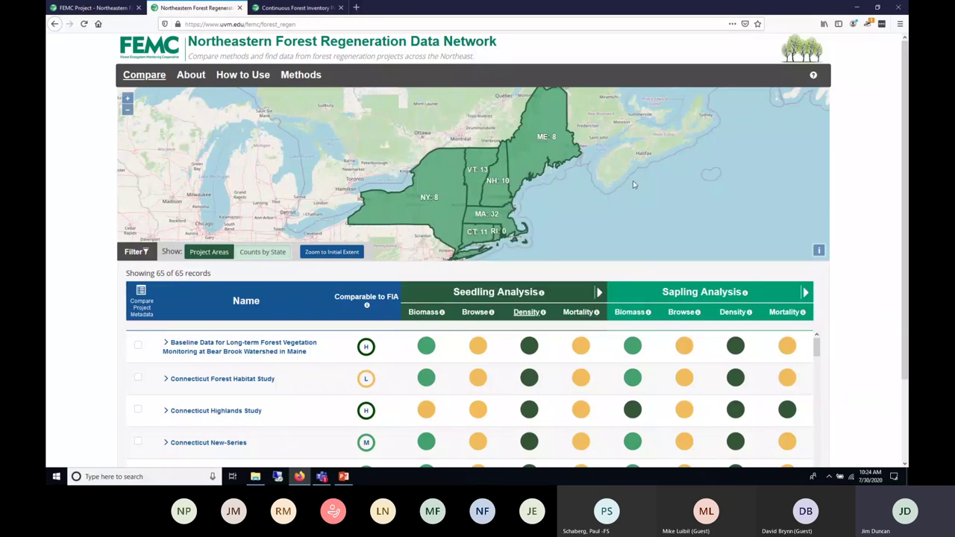
pyautogui.click(581, 345)
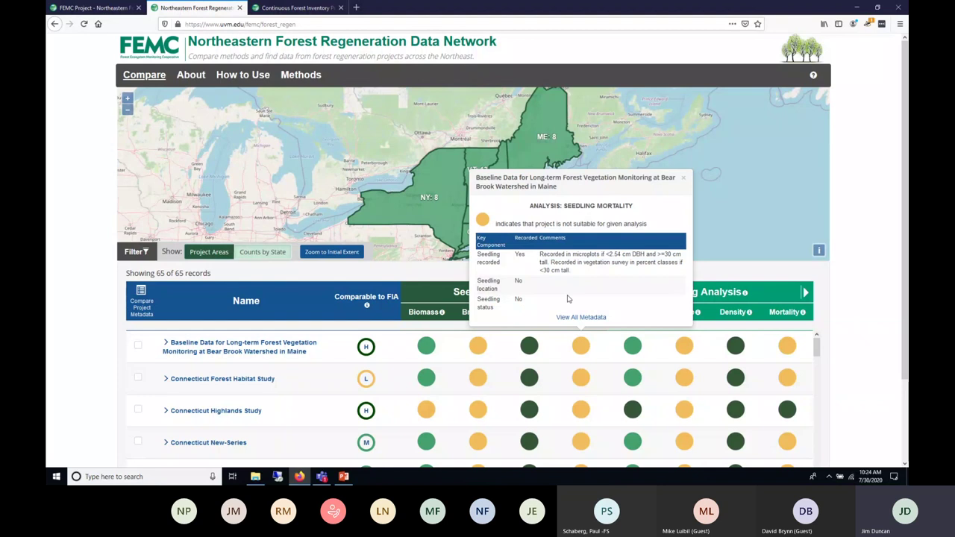
pyautogui.click(683, 179)
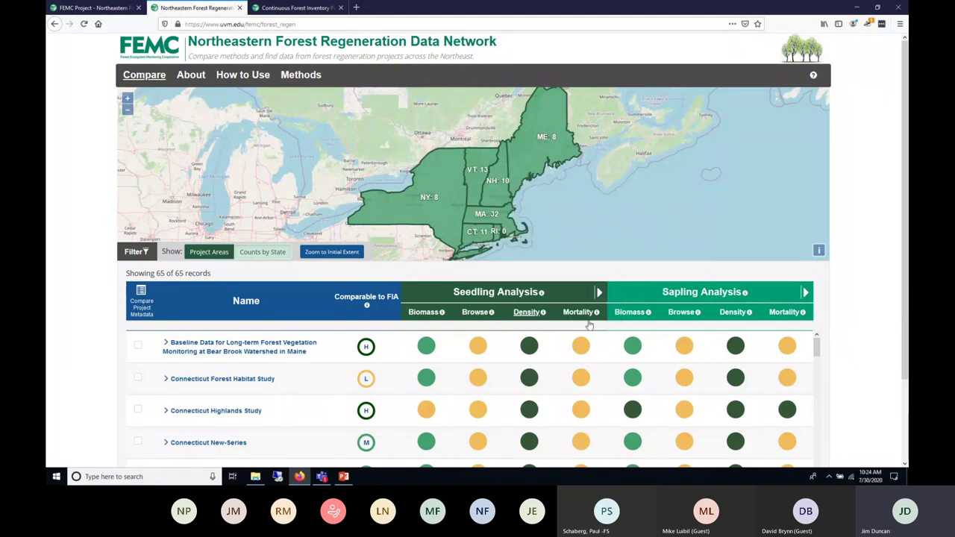
# Step: Filter the projects to those in Vermont with multiple inventories
pyautogui.click(136, 252)
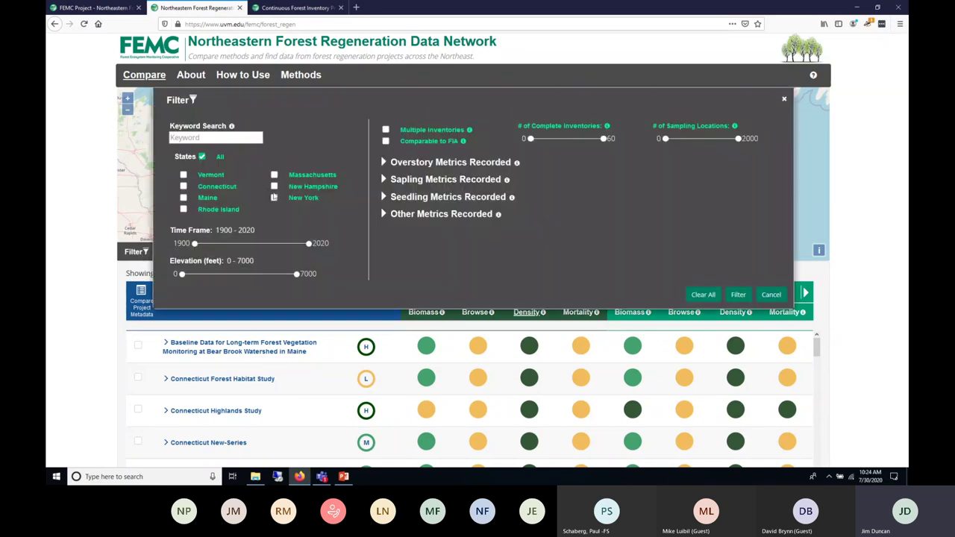
pyautogui.click(184, 177)
pyautogui.click(386, 130)
pyautogui.click(412, 180)
pyautogui.click(412, 179)
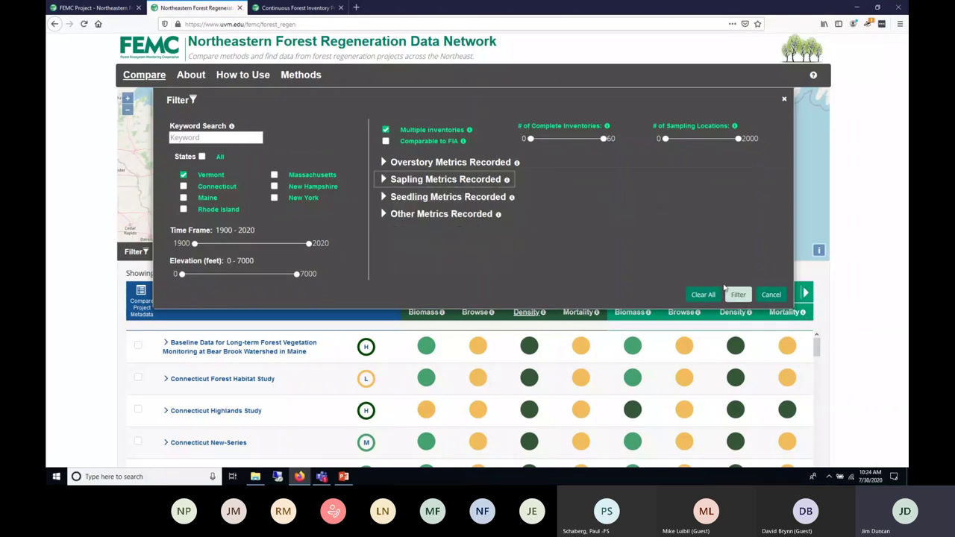
pyautogui.click(736, 294)
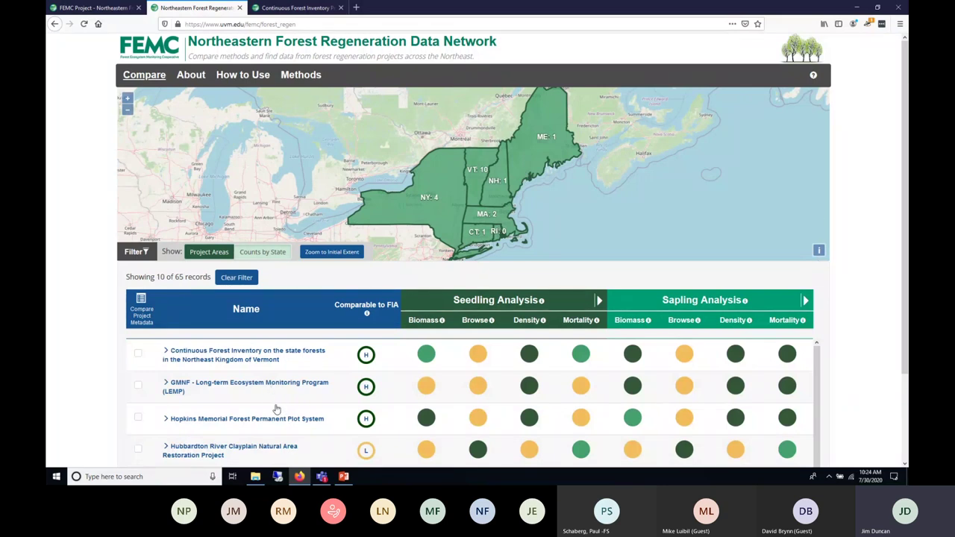
# Step: Expand the GMNF - Long-term Ecosystem Monitoring Program (LEMP) project in the filtered list and show its location information on the map
pyautogui.scroll(-2, 276, 407)
pyautogui.scroll(-2, 276, 403)
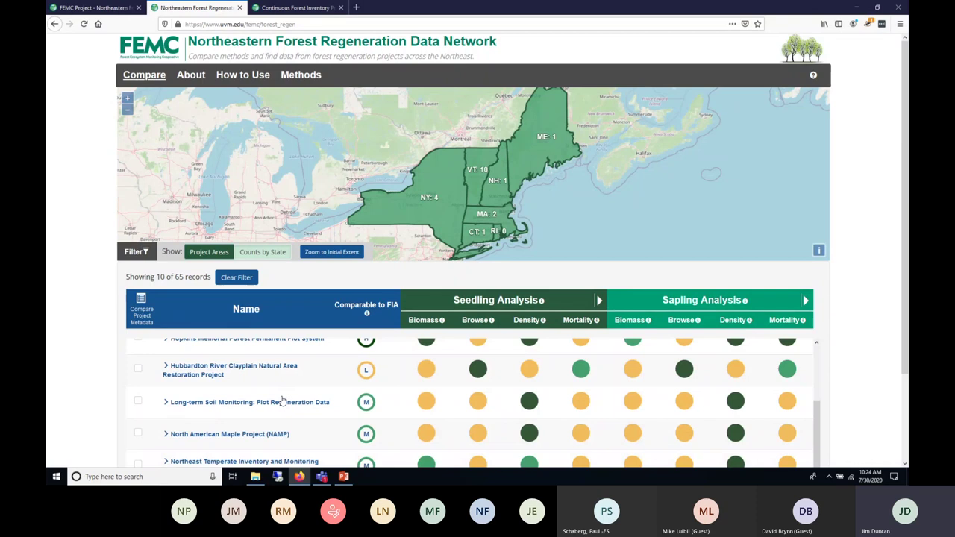
pyautogui.scroll(4, 282, 399)
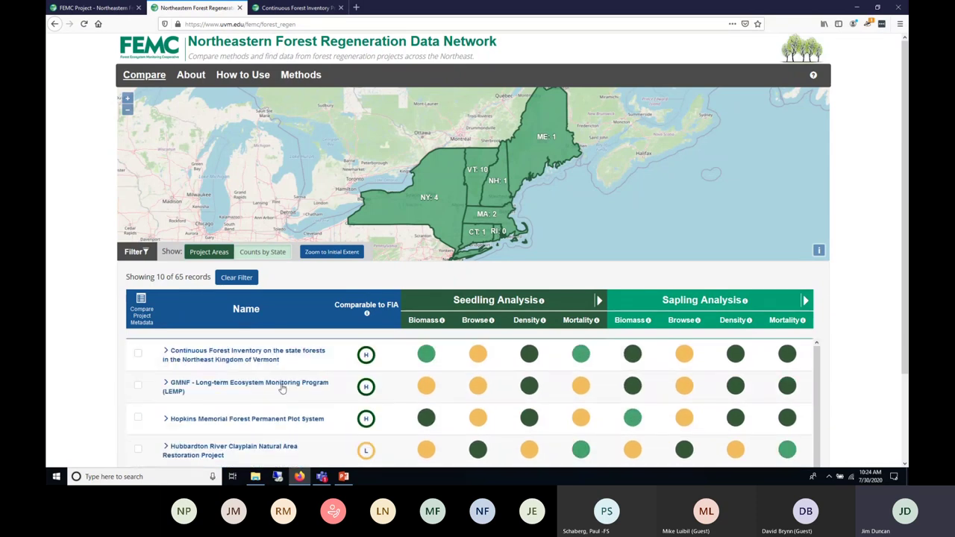
pyautogui.click(282, 389)
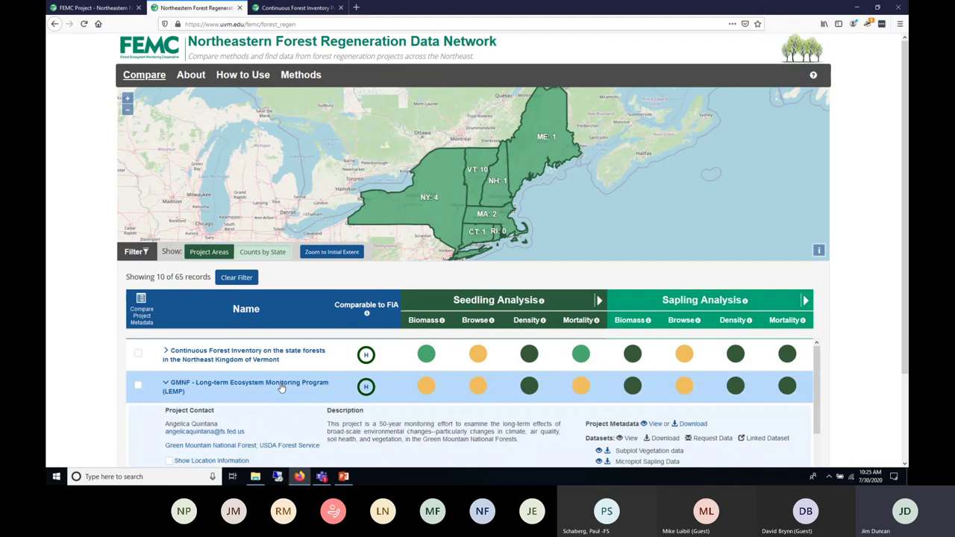
pyautogui.scroll(-2, 283, 387)
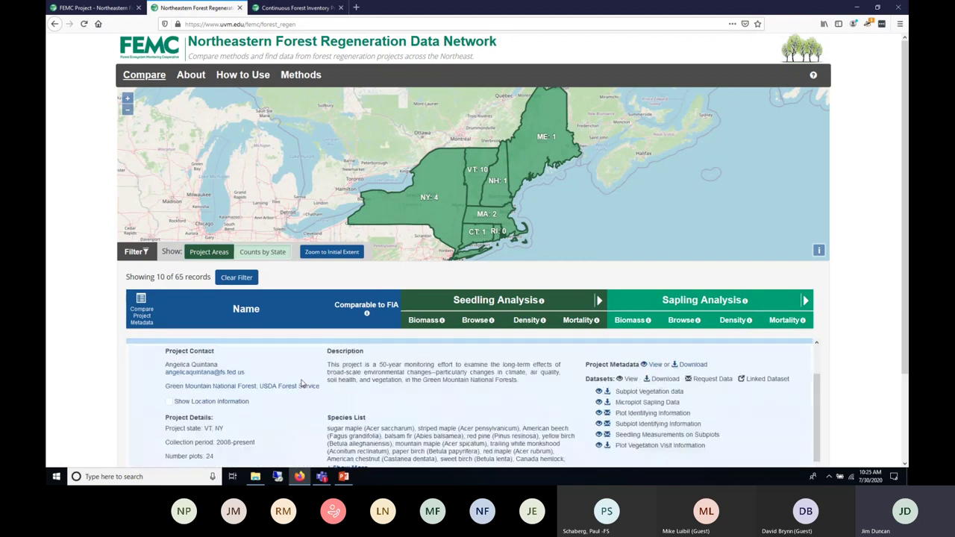
pyautogui.click(171, 402)
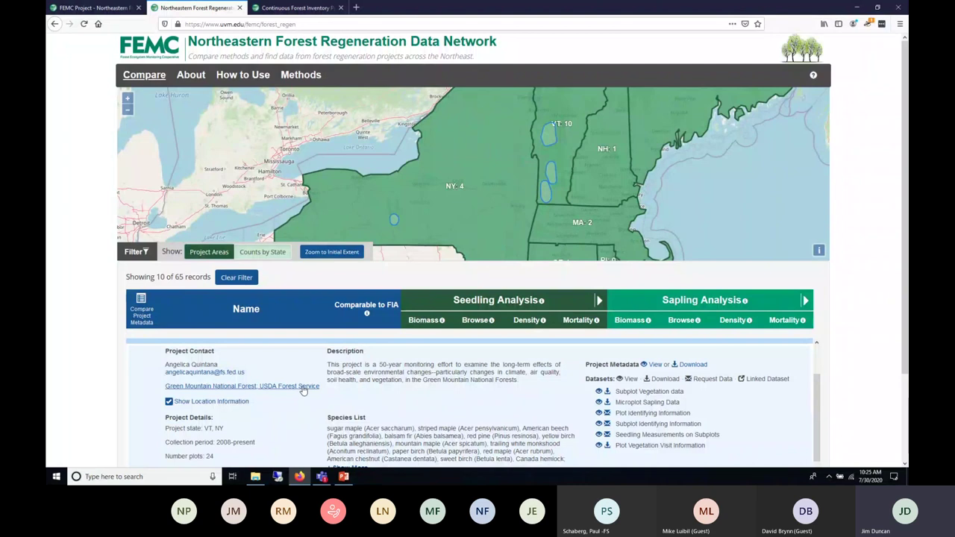
# Step: Expand the full species list of the GMNF - Long-term Ecosystem Monitoring Program (LEMP) project and review it
pyautogui.scroll(-2, 386, 384)
pyautogui.click(346, 411)
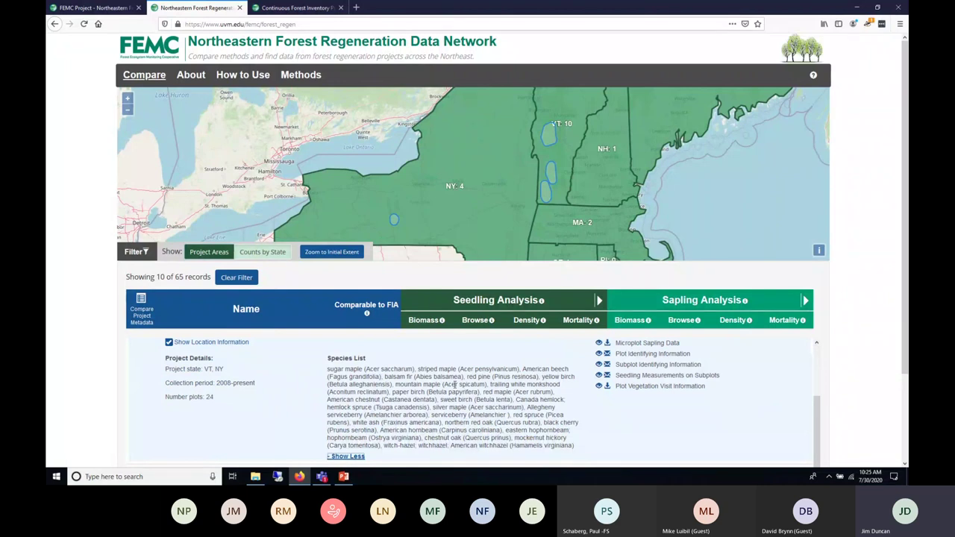
pyautogui.scroll(2, 657, 366)
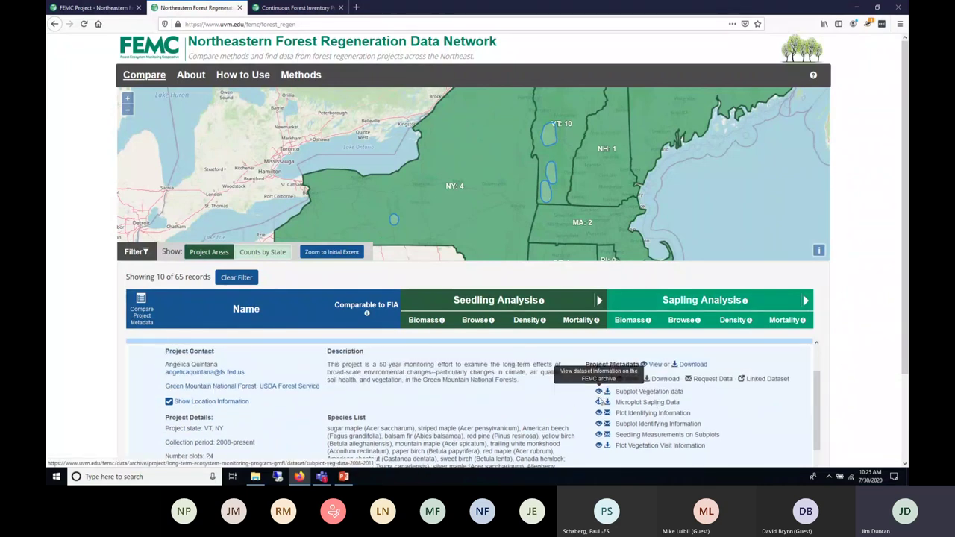
# Step: Review the archive overview and the data request form of the Seedling Measurements on Subplots dataset, returning to the project list after each
pyautogui.click(600, 436)
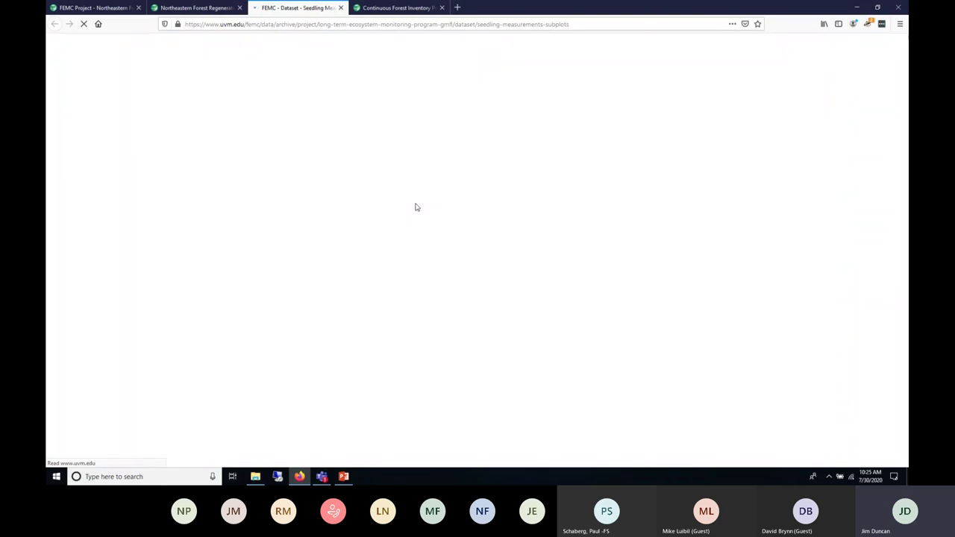
pyautogui.scroll(-1, 595, 315)
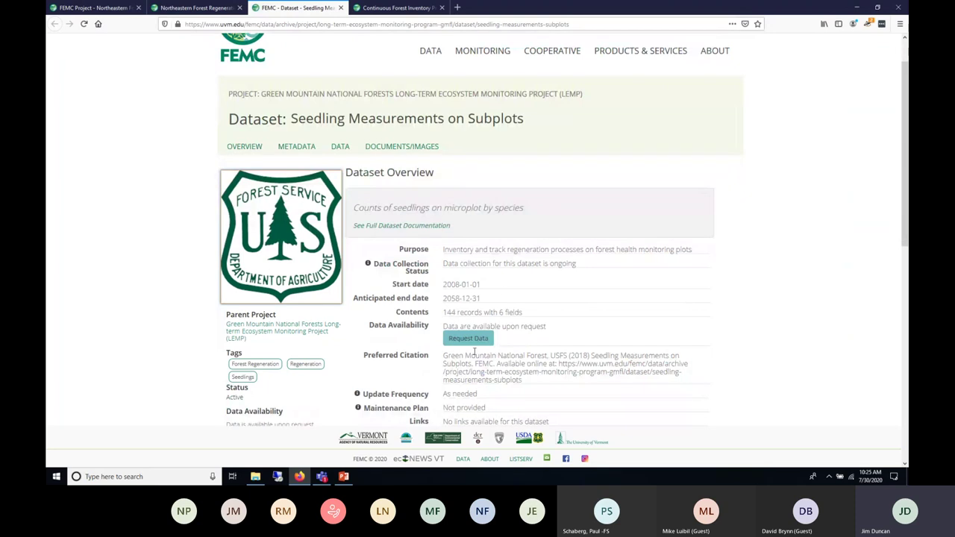
pyautogui.click(195, 7)
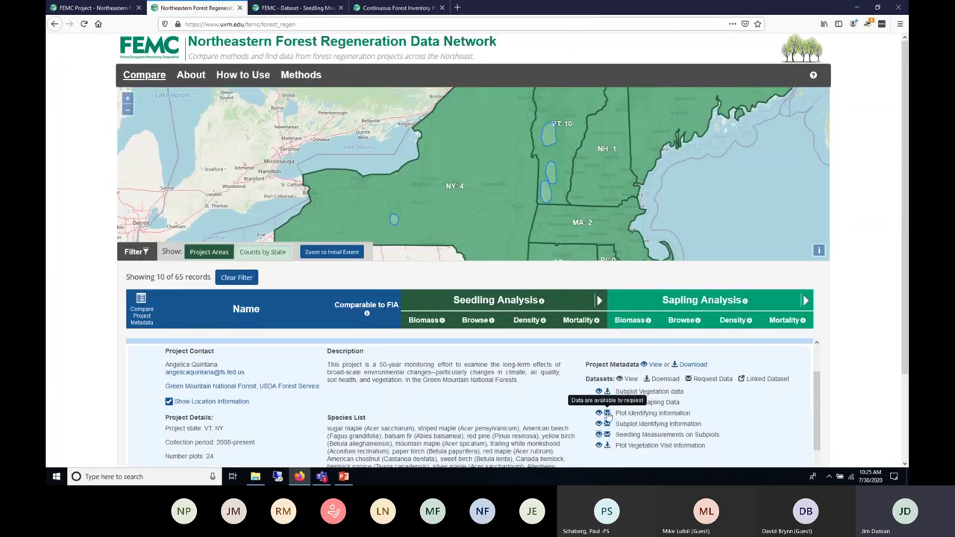
pyautogui.click(607, 436)
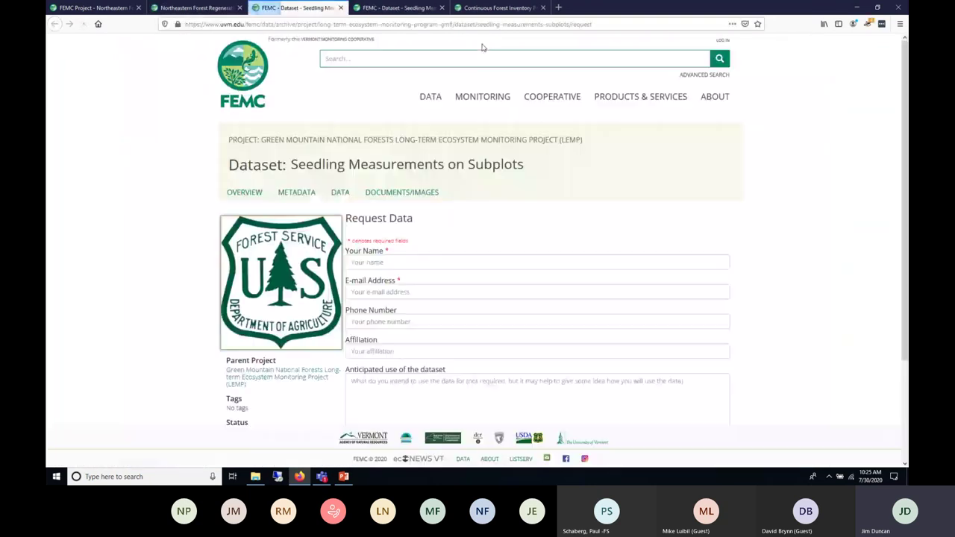
pyautogui.scroll(-2, 545, 346)
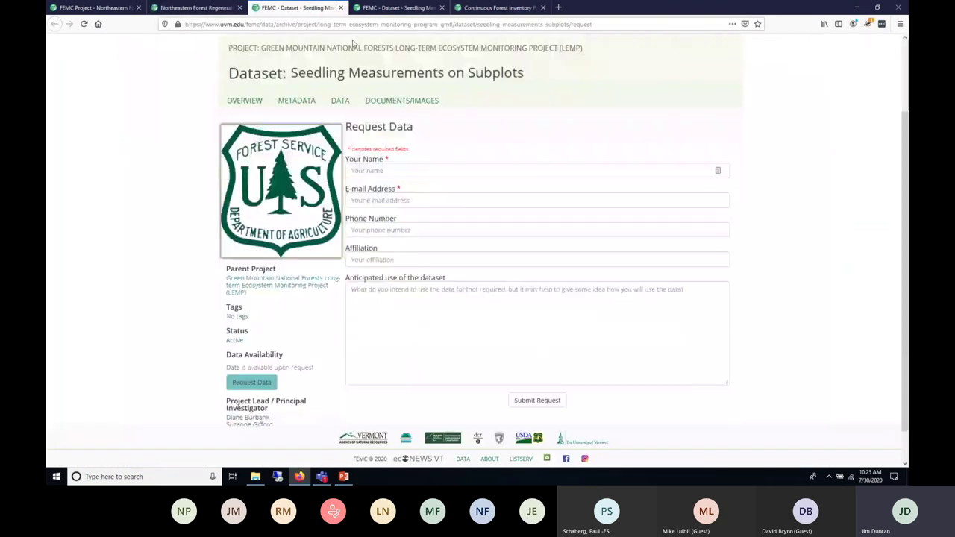
pyautogui.click(195, 7)
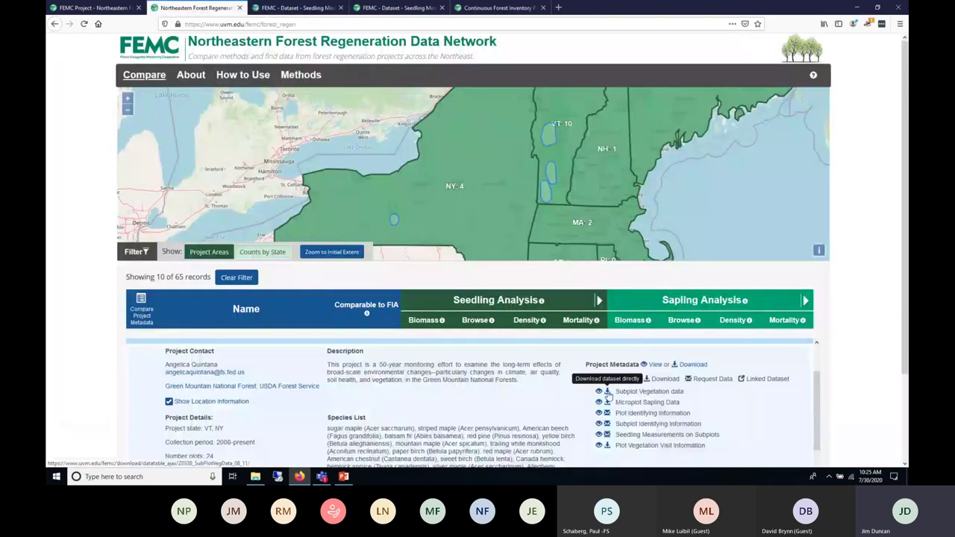
# Step: Start a direct download of the Subplot Vegetation data, accept the data use policy, and dismiss the file without opening or saving it
pyautogui.click(608, 391)
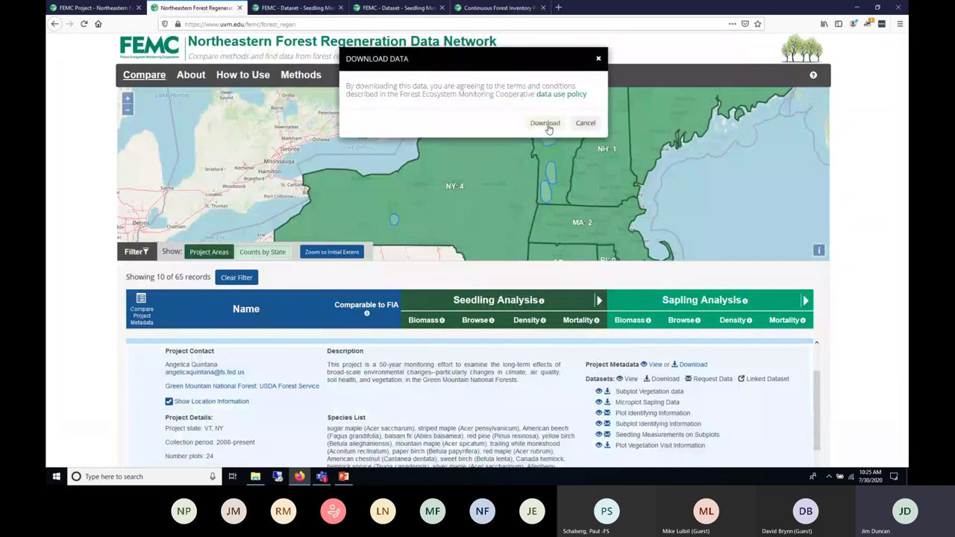
pyautogui.click(545, 124)
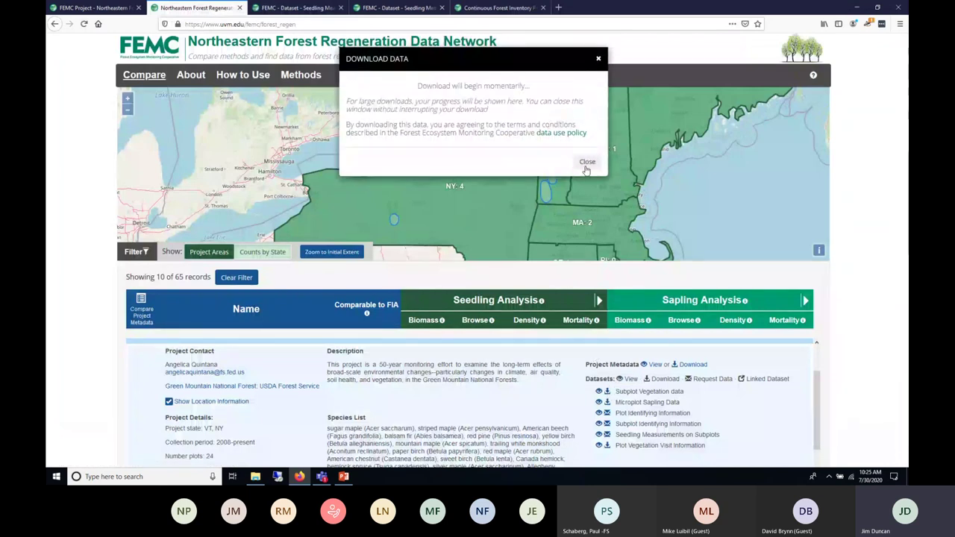
pyautogui.click(587, 163)
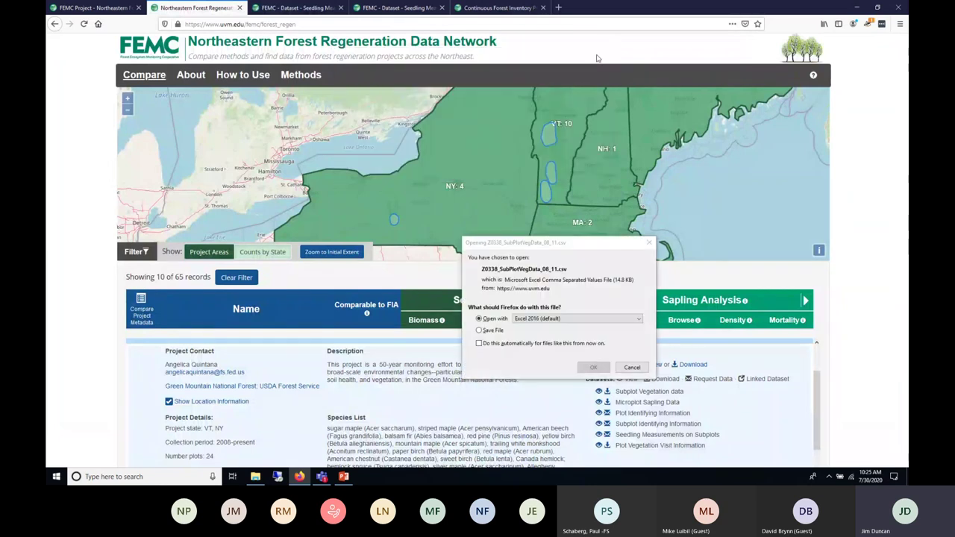
pyautogui.click(628, 369)
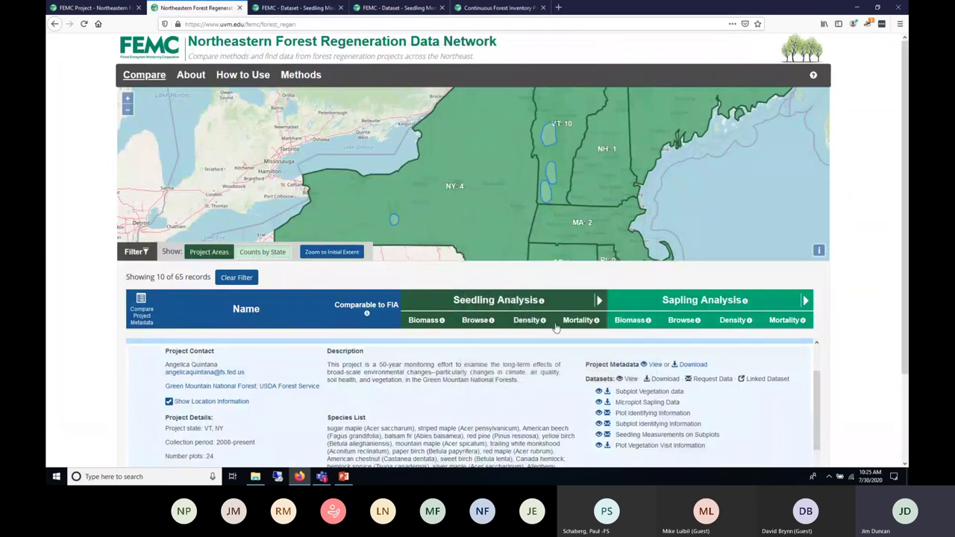
# Step: Compare the metadata of the Northeast Kingdom Continuous Forest Inventory, GMNF LEMP and Long-term Soil Monitoring: Plot Regeneration Data projects
pyautogui.scroll(-2, 239, 352)
pyautogui.scroll(3, 263, 356)
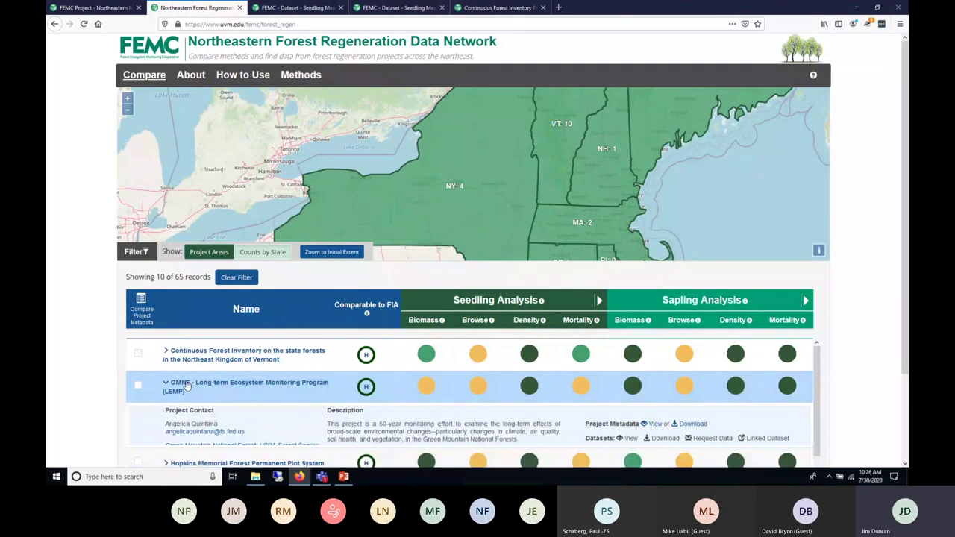
pyautogui.click(186, 384)
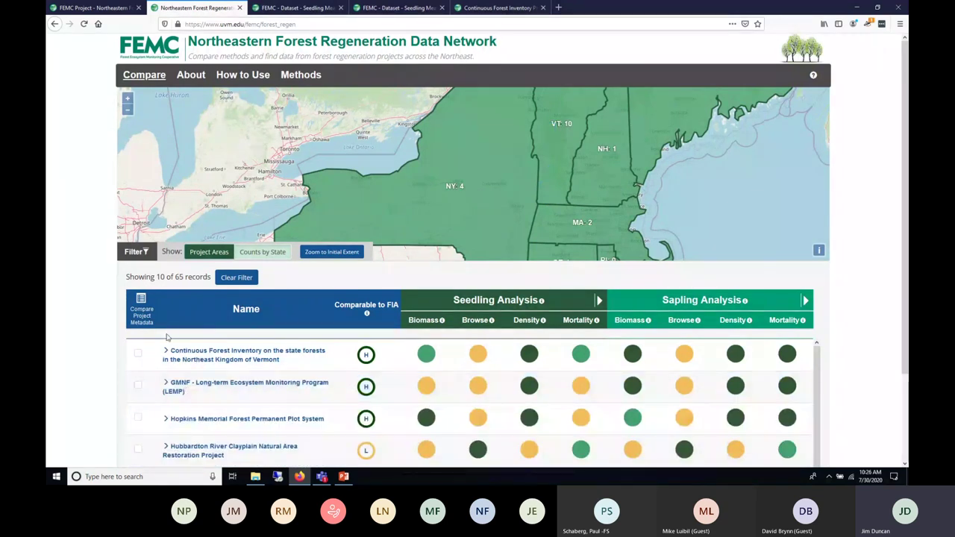
pyautogui.click(137, 354)
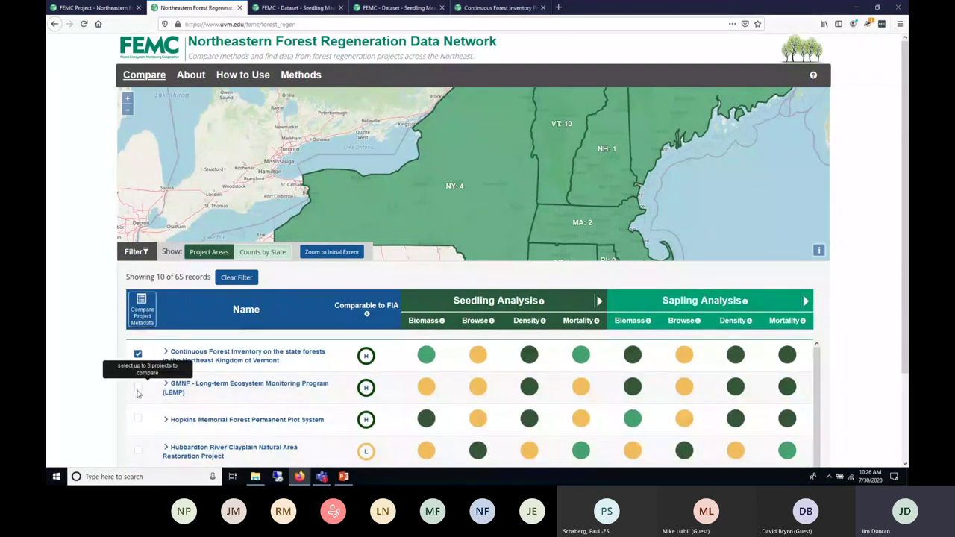
pyautogui.click(138, 386)
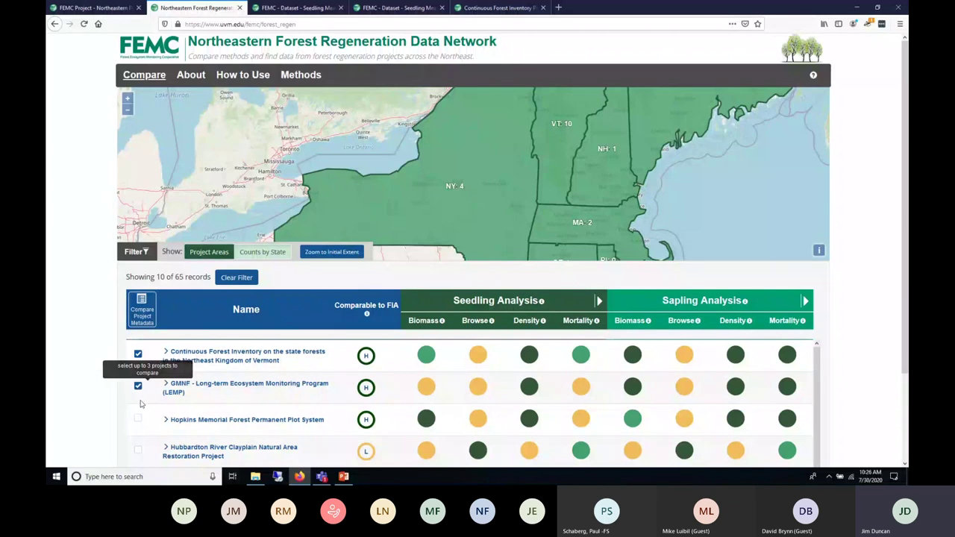
pyautogui.scroll(-1, 141, 410)
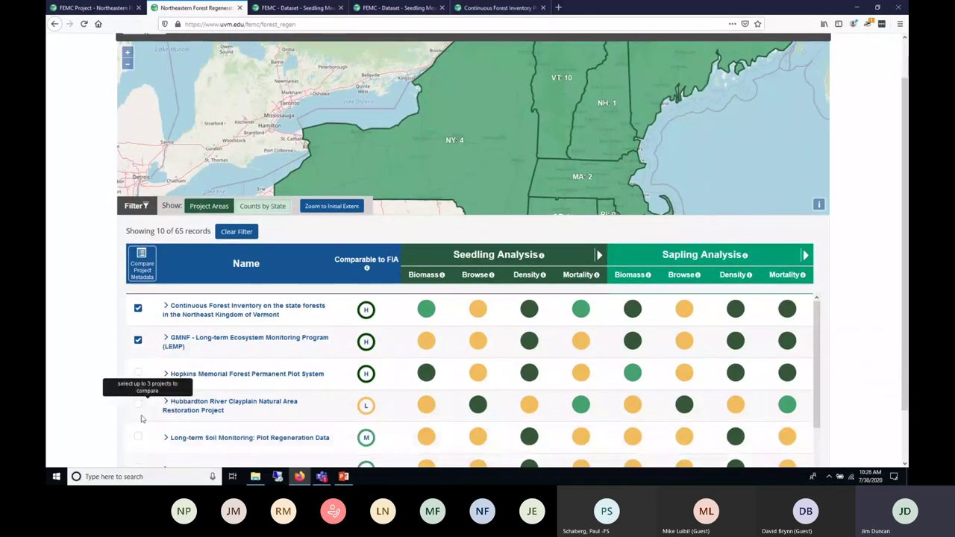
pyautogui.click(138, 436)
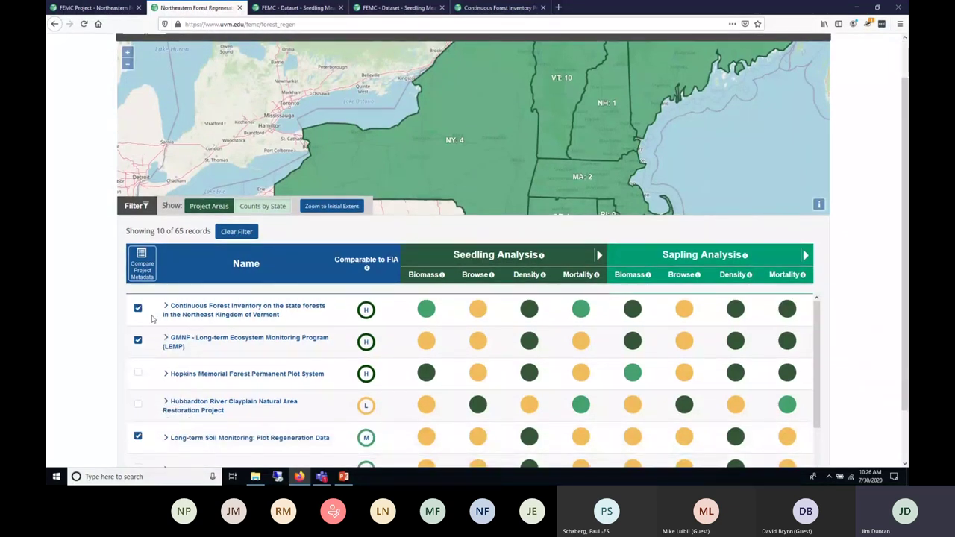
pyautogui.click(149, 274)
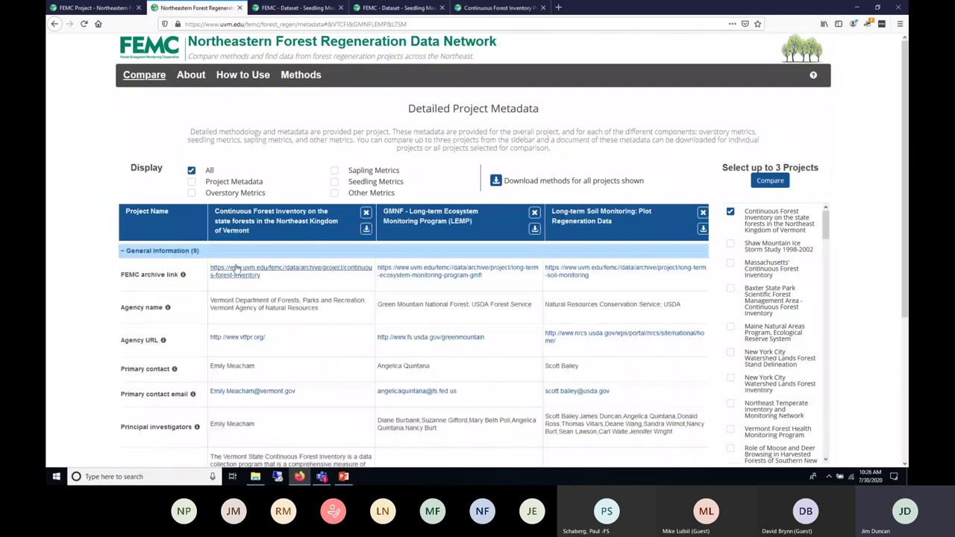
# Step: Preview only the Overstory Metrics, restore the display to All, and collapse the metadata sections above Overstory Metrics
pyautogui.click(192, 181)
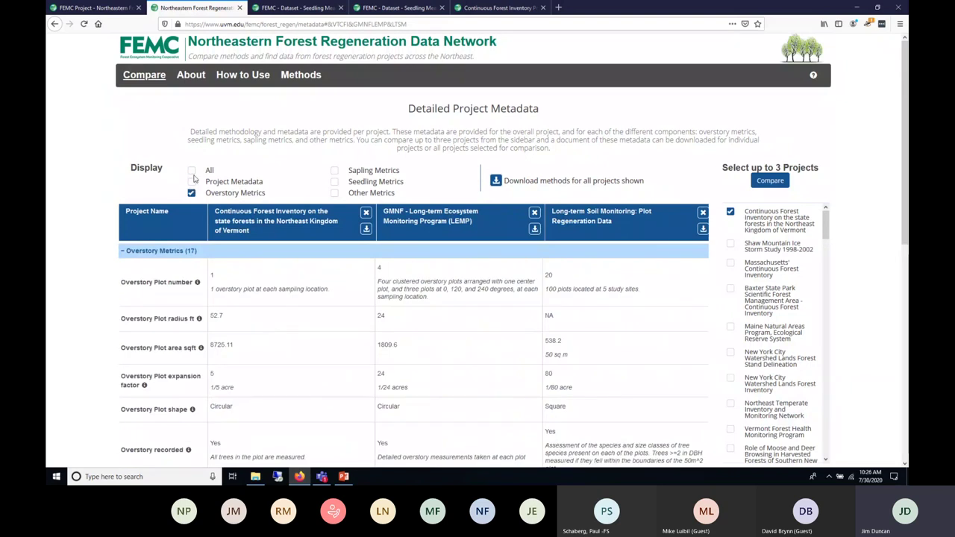
pyautogui.click(191, 171)
pyautogui.click(179, 251)
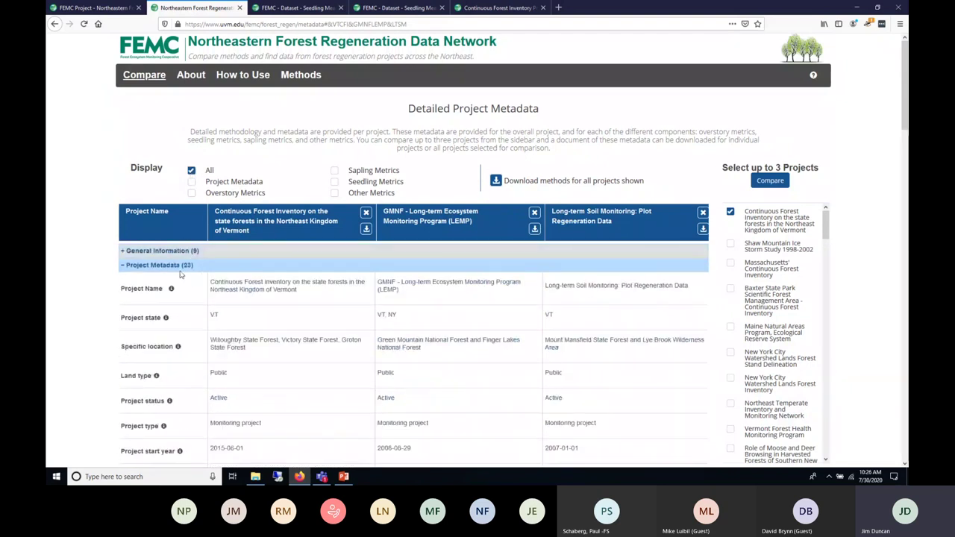
pyautogui.click(179, 266)
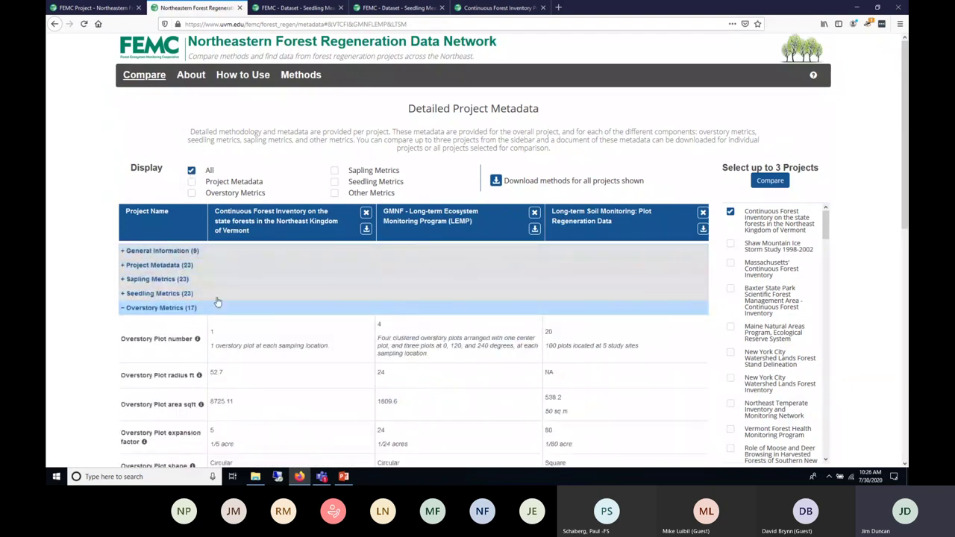
pyautogui.scroll(-2, 304, 381)
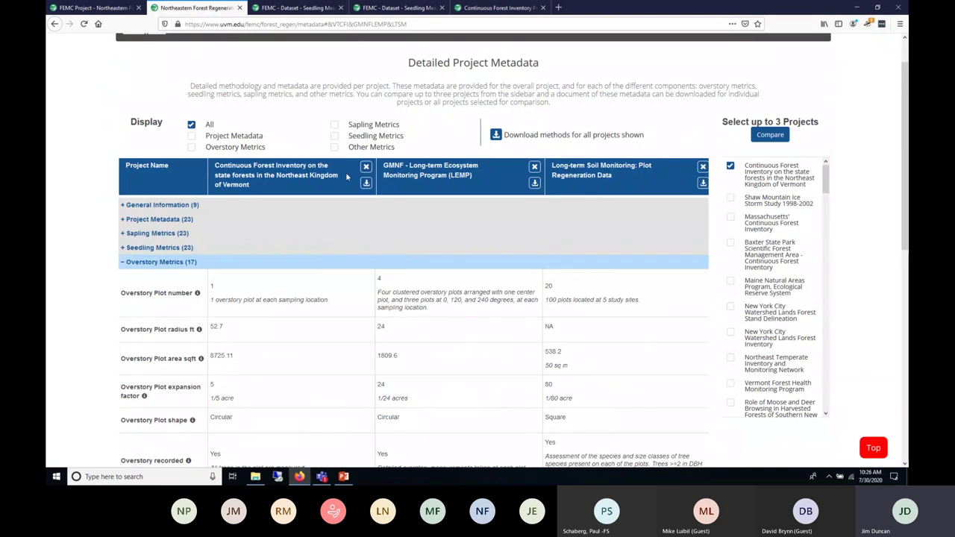
# Step: Download and open the methods PDFs for all three compared projects and for the Continuous Forest Inventory project alone
pyautogui.click(499, 138)
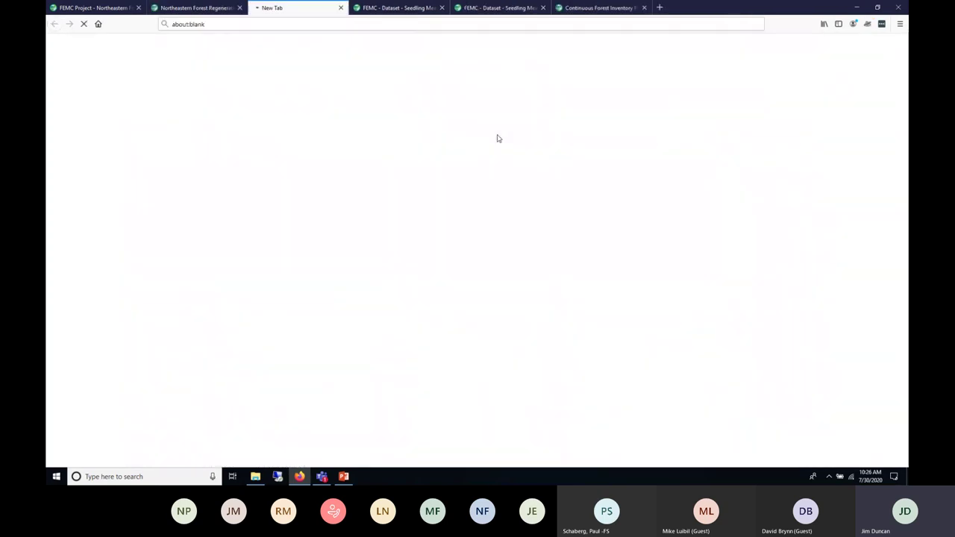
pyautogui.click(189, 8)
pyautogui.click(366, 185)
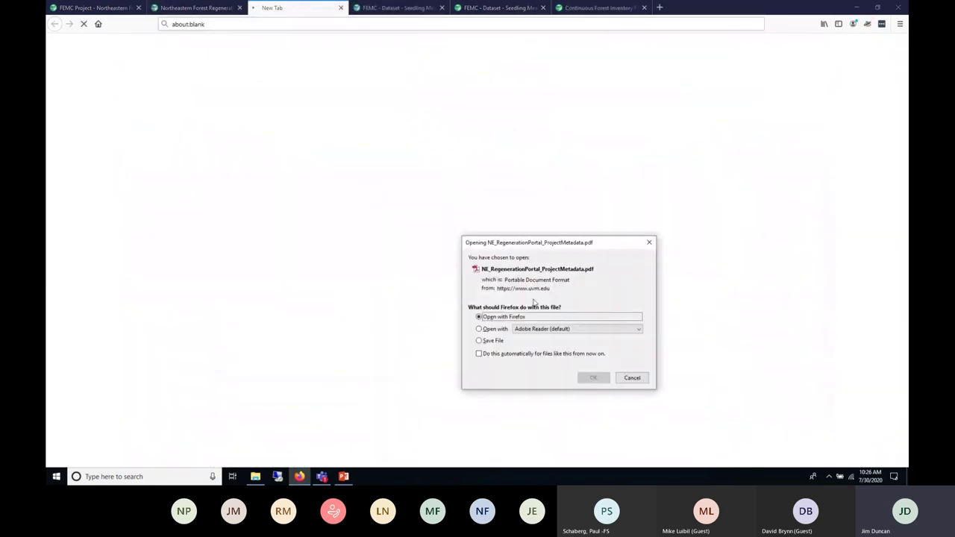
pyautogui.click(593, 379)
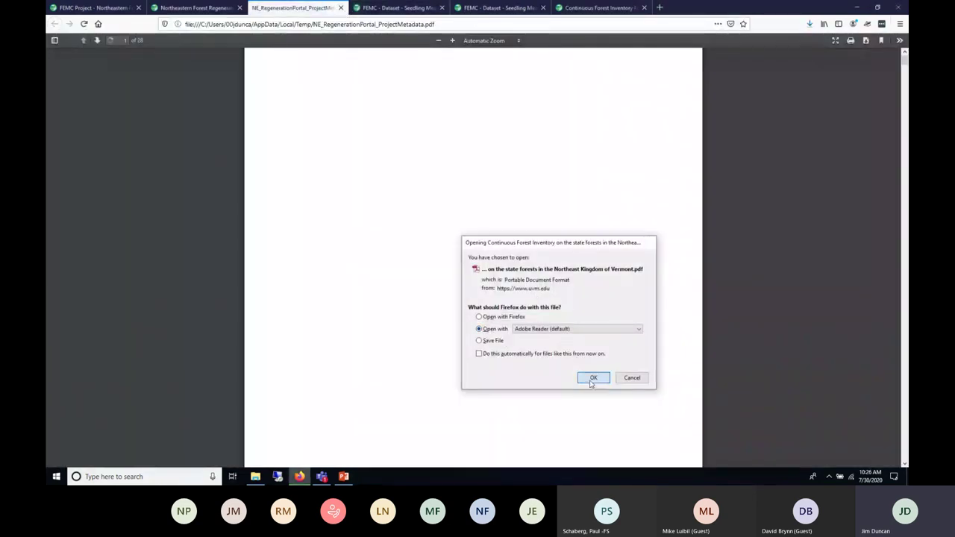
pyautogui.click(593, 377)
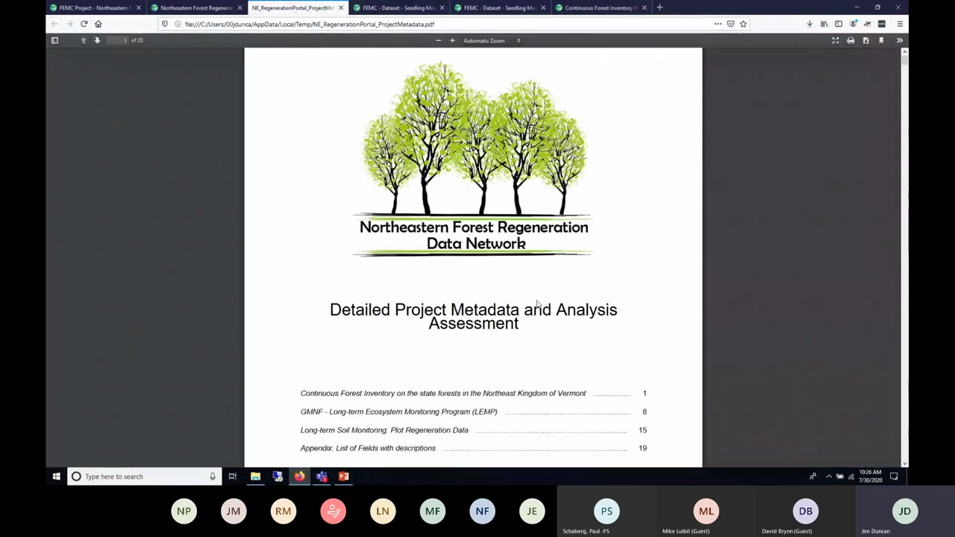
# Step: Look through the combined project metadata PDF, from its contents list to the Continuous Forest Inventory plot and overstory fields
pyautogui.scroll(-1, 366, 362)
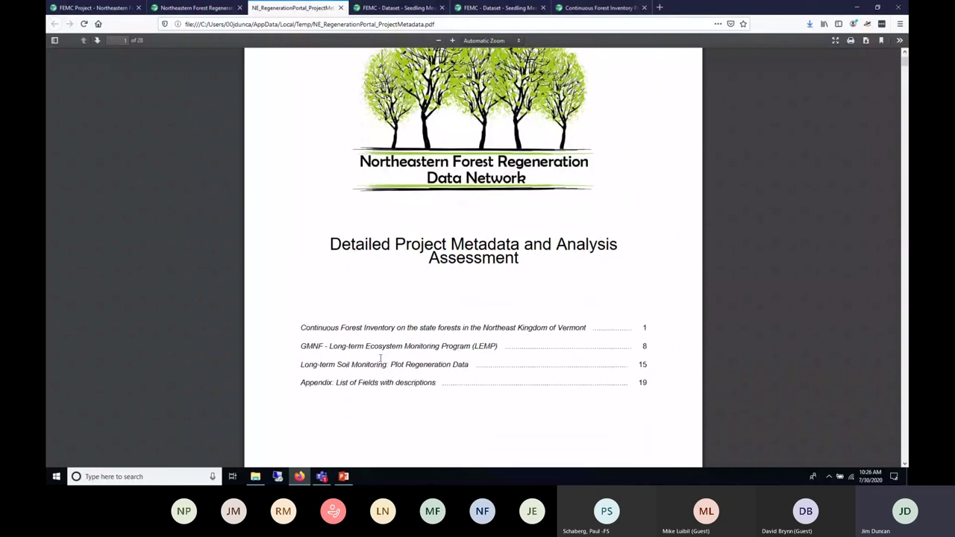
pyautogui.scroll(-3, 455, 245)
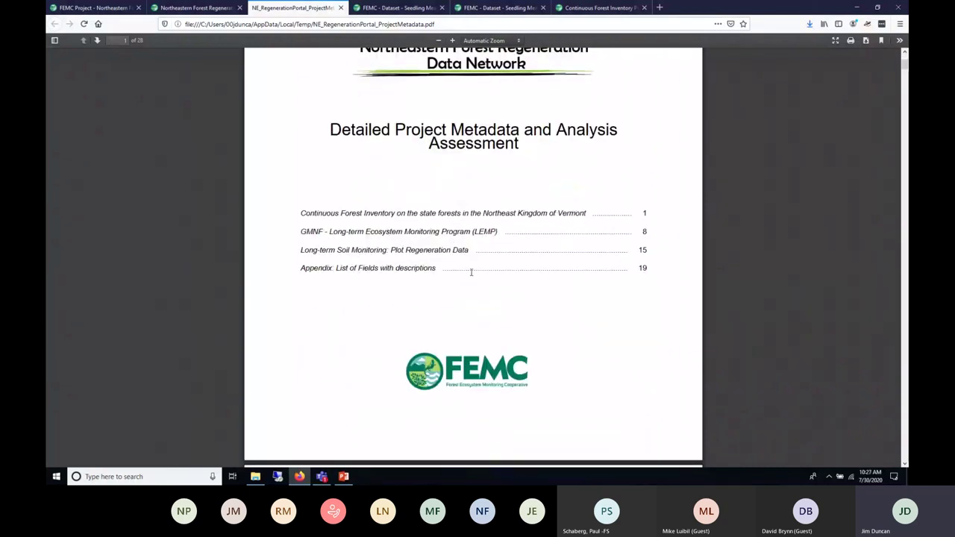
pyautogui.scroll(-9, 604, 279)
pyautogui.scroll(-15, 605, 282)
pyautogui.scroll(-12, 597, 278)
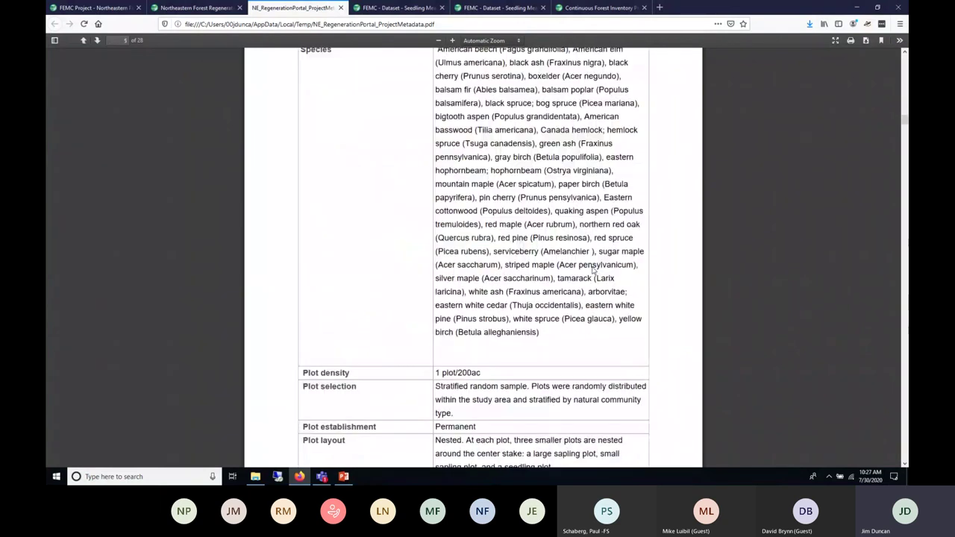
pyautogui.scroll(-9, 593, 271)
pyautogui.scroll(-7, 591, 271)
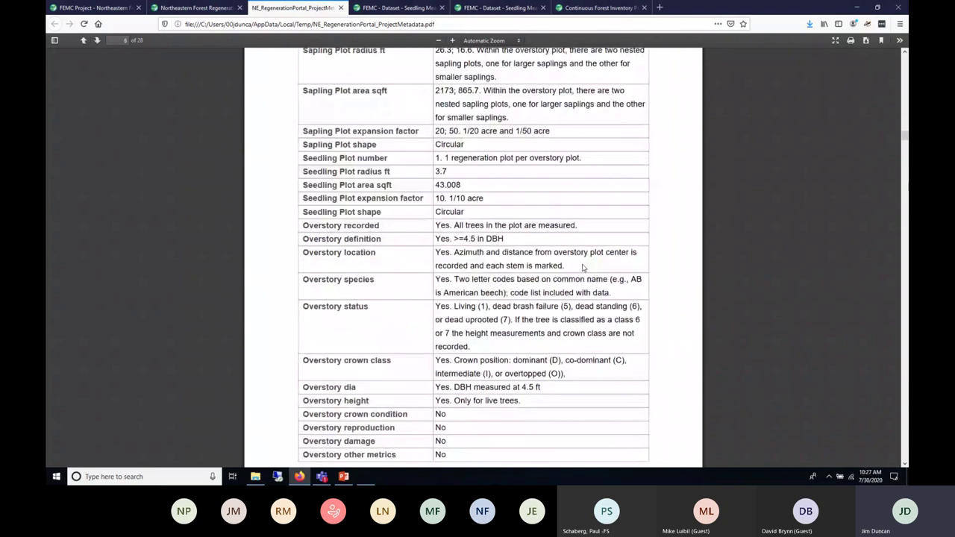
# Step: Replace the Continuous Forest Inventory with the Shaw Mountain Ice Storm Study 1998-2002 in the metadata comparison, and remove that study again
pyautogui.click(196, 8)
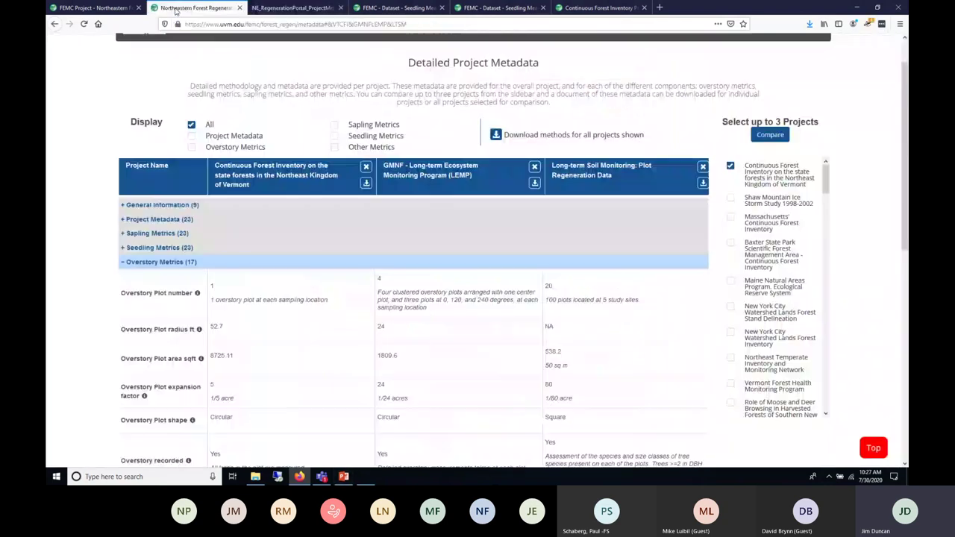
pyautogui.click(731, 166)
pyautogui.click(730, 197)
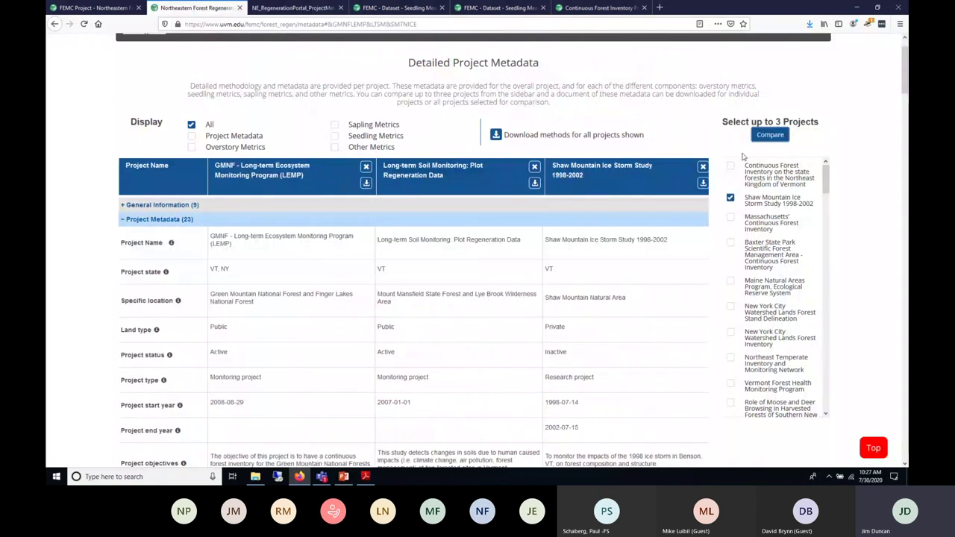
pyautogui.click(702, 166)
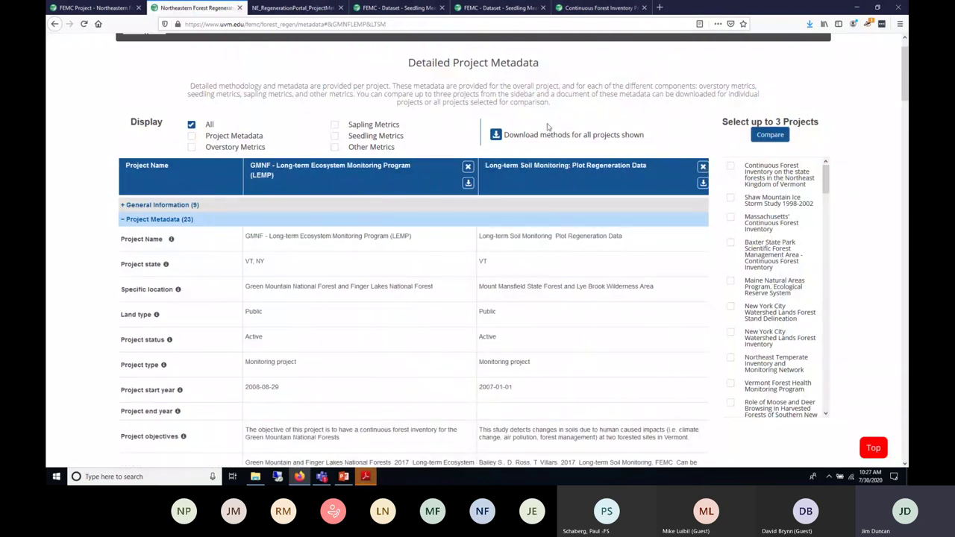
pyautogui.scroll(1, 548, 126)
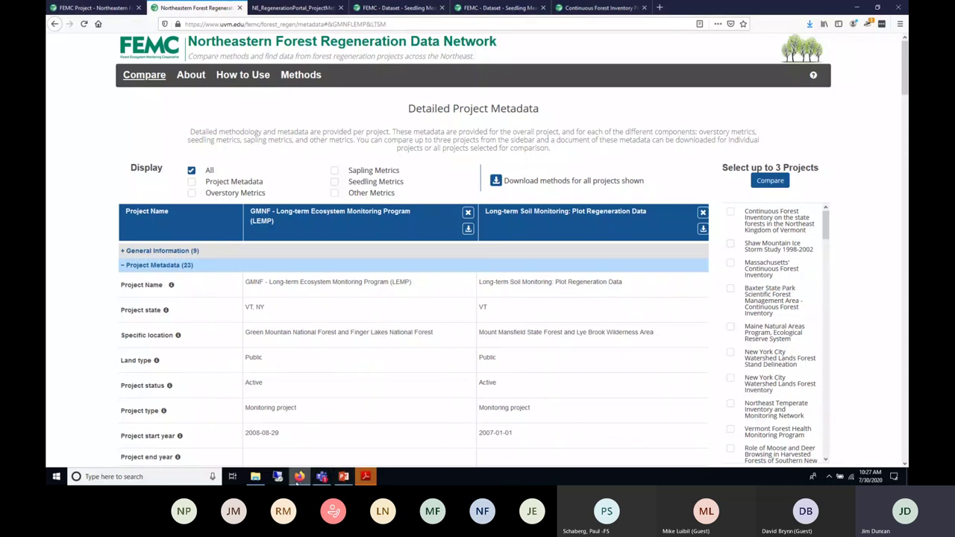
# Step: Switch to the PowerPoint presentation and start the slide show from the "Potential future directions for the network" slide
pyautogui.click(343, 476)
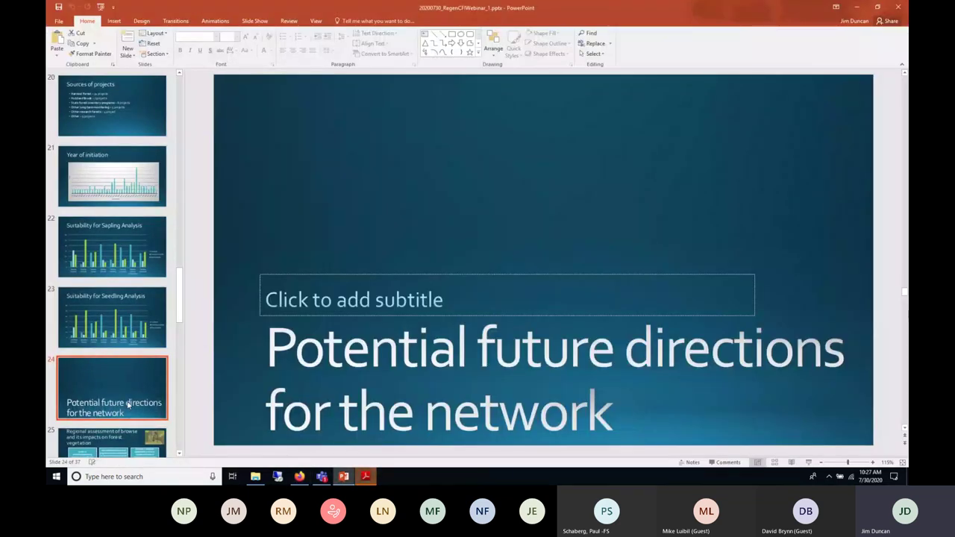
pyautogui.hotkey('shift', 'F5')
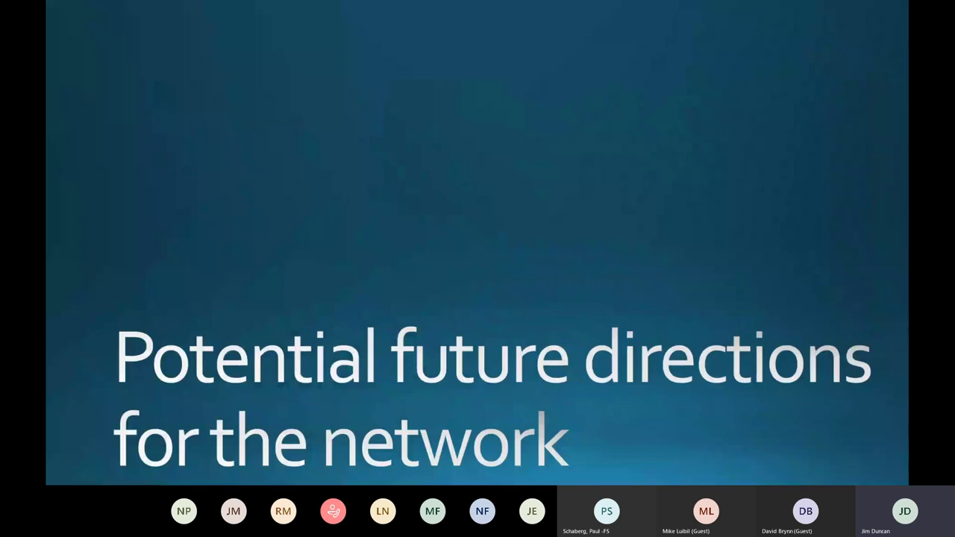